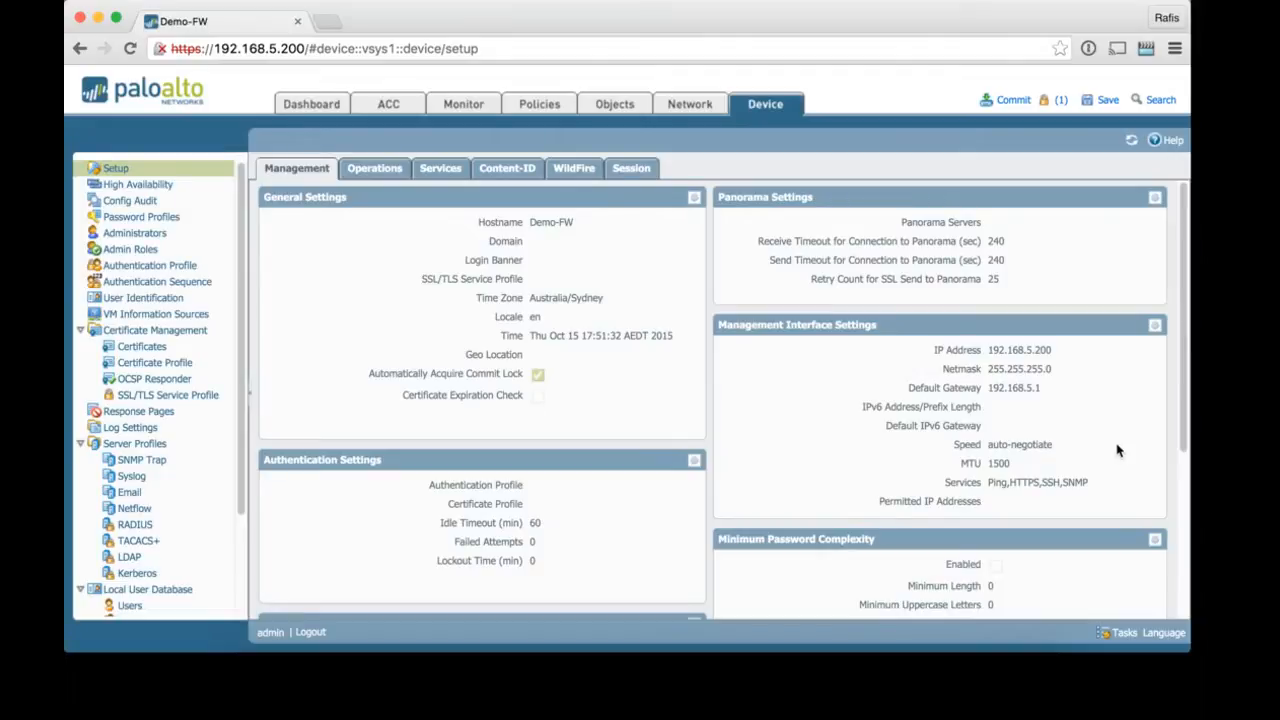
Step: Show the Device tab's Server Profiles > RADIUS list
left_click(127, 528)
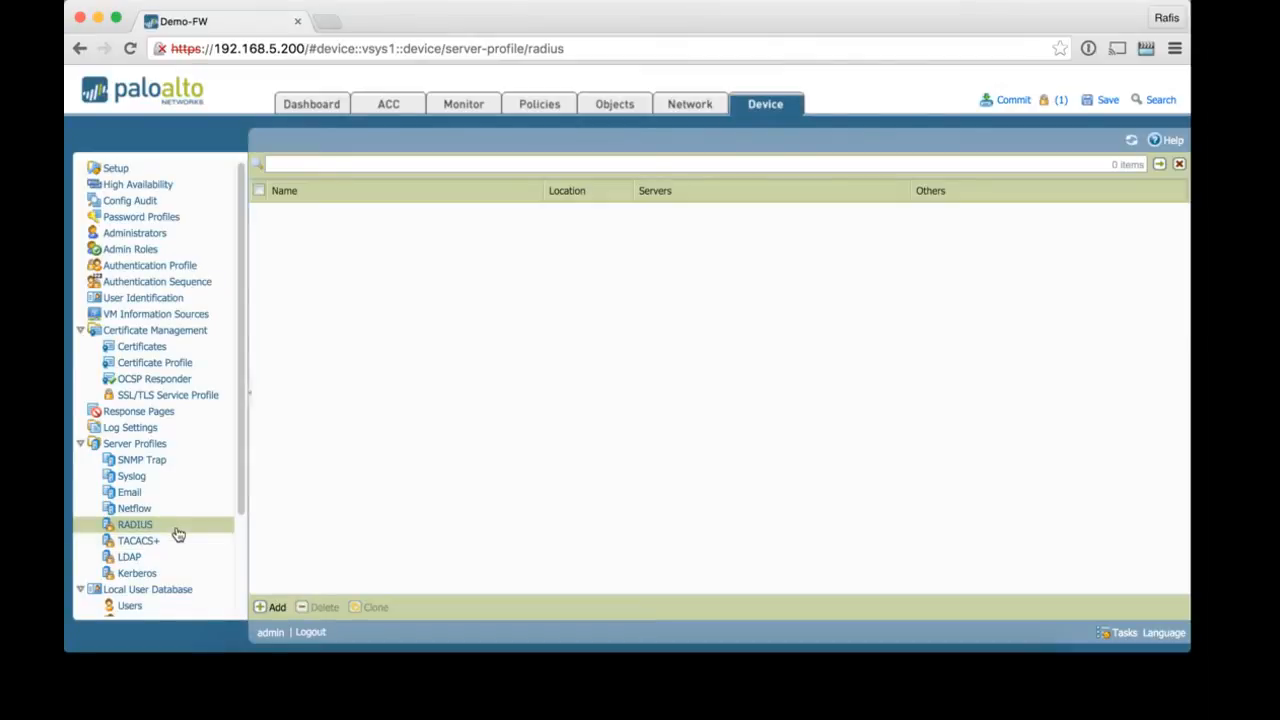
Step: Start a new RADIUS server profile named test-radius, restricted to Administrator Use Only
left_click(270, 607)
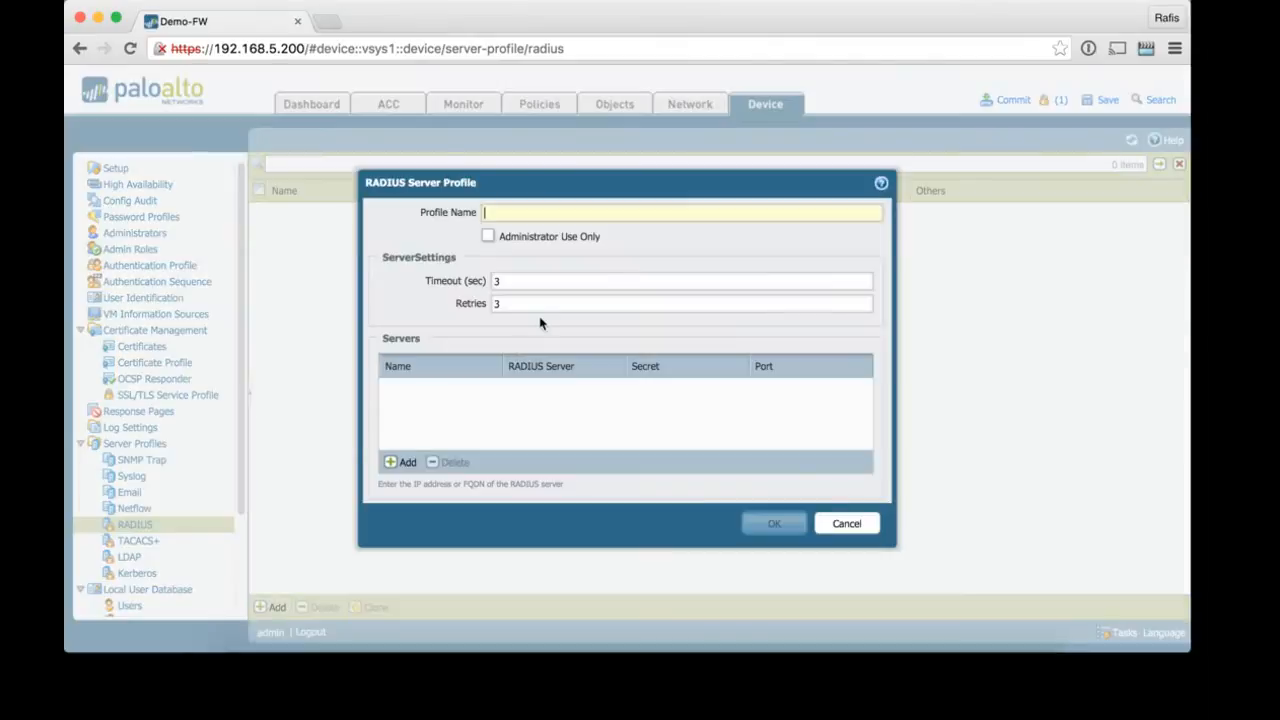
type("t")
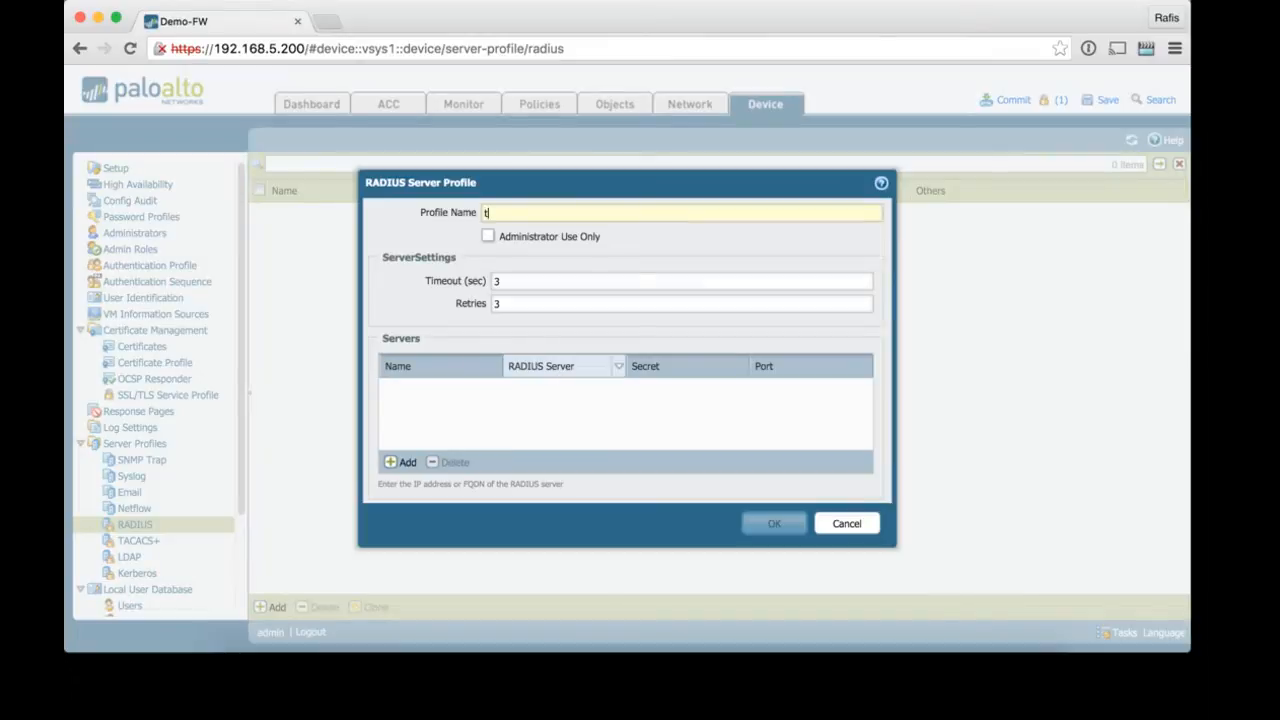
type("est-radus")
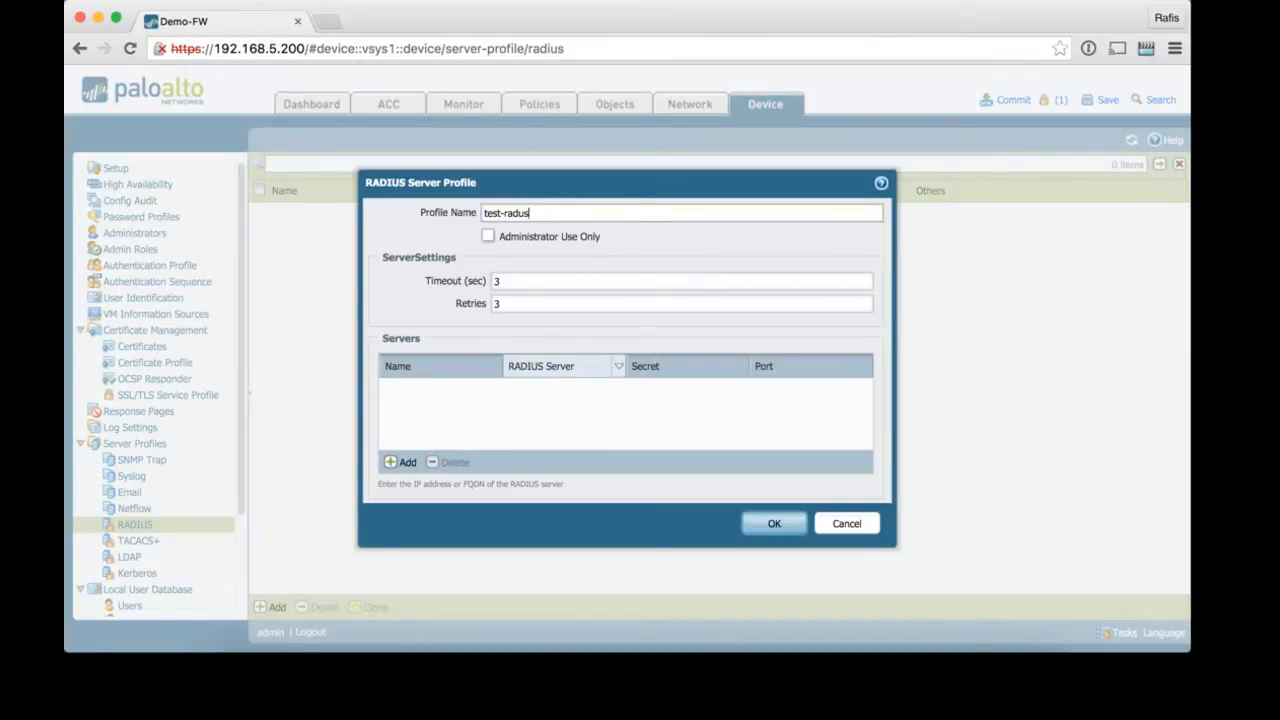
key("Left")
key("Left")
type("i")
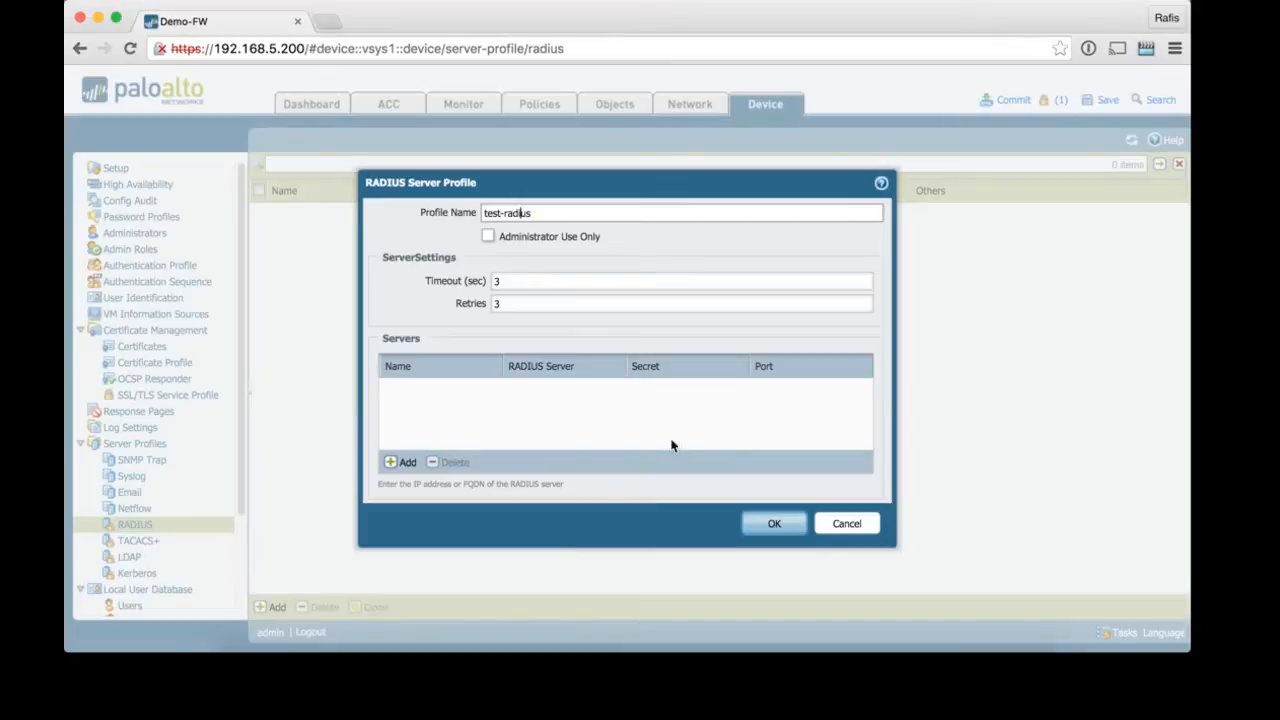
left_click(487, 236)
Step: Add server rad-1 at 192.168.5.111, entering and confirming its shared secret
left_click(402, 463)
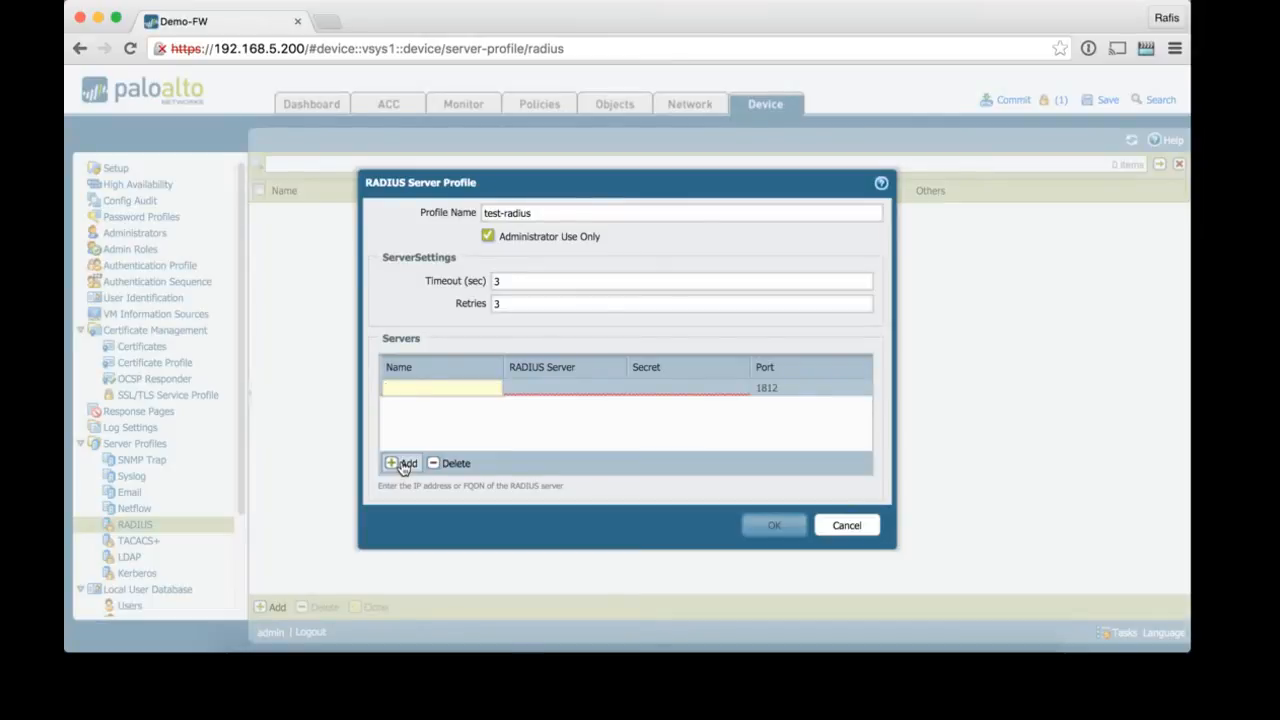
type("rad-1")
left_click(581, 390)
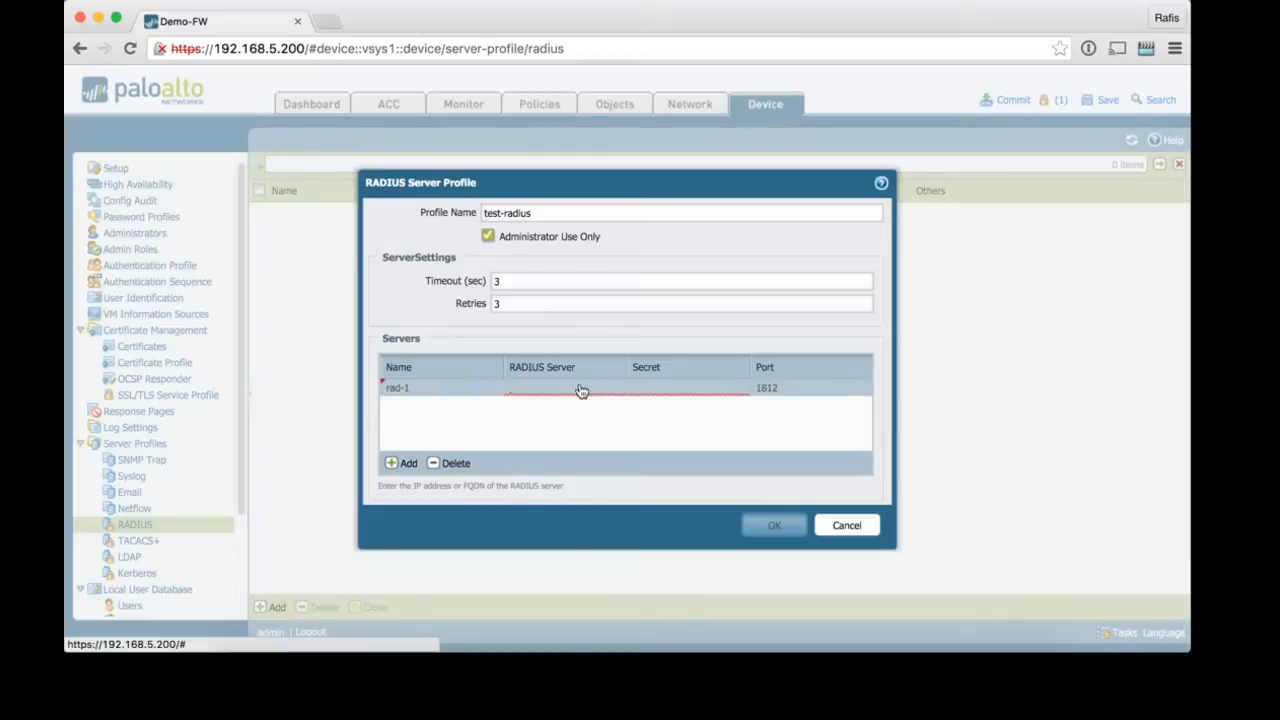
left_click(581, 390)
type("192.1")
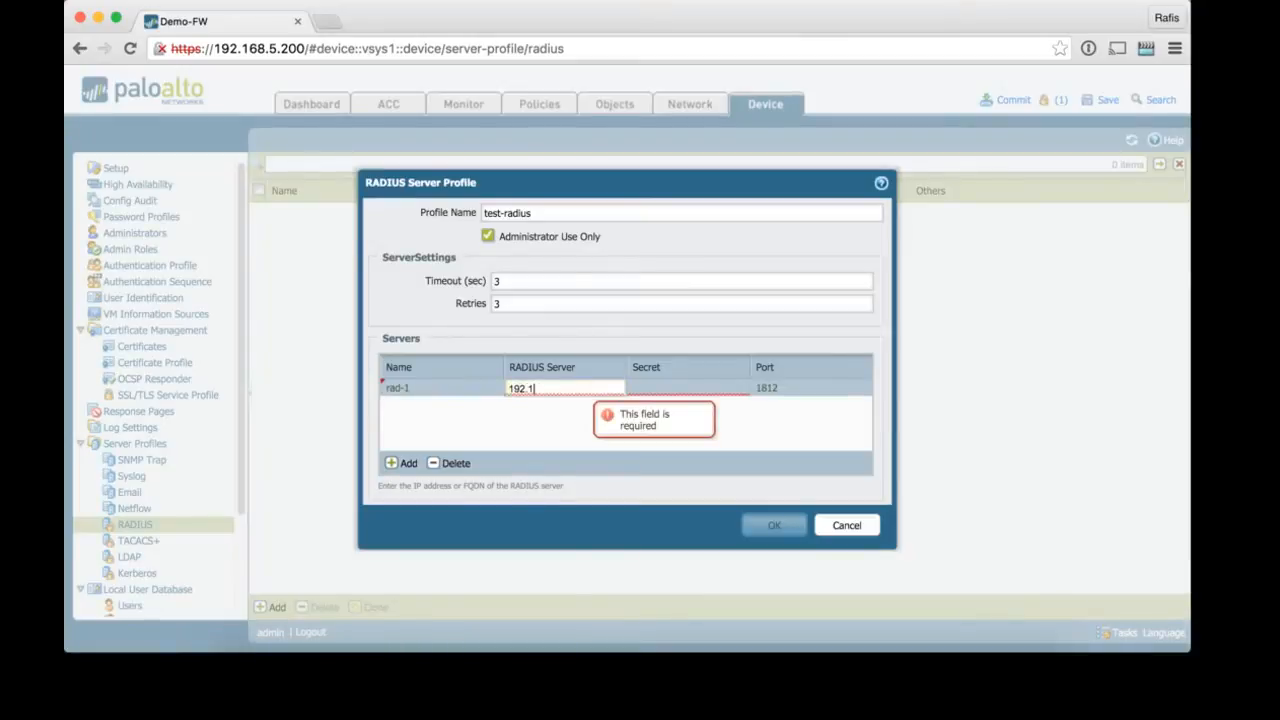
type("68.5.11")
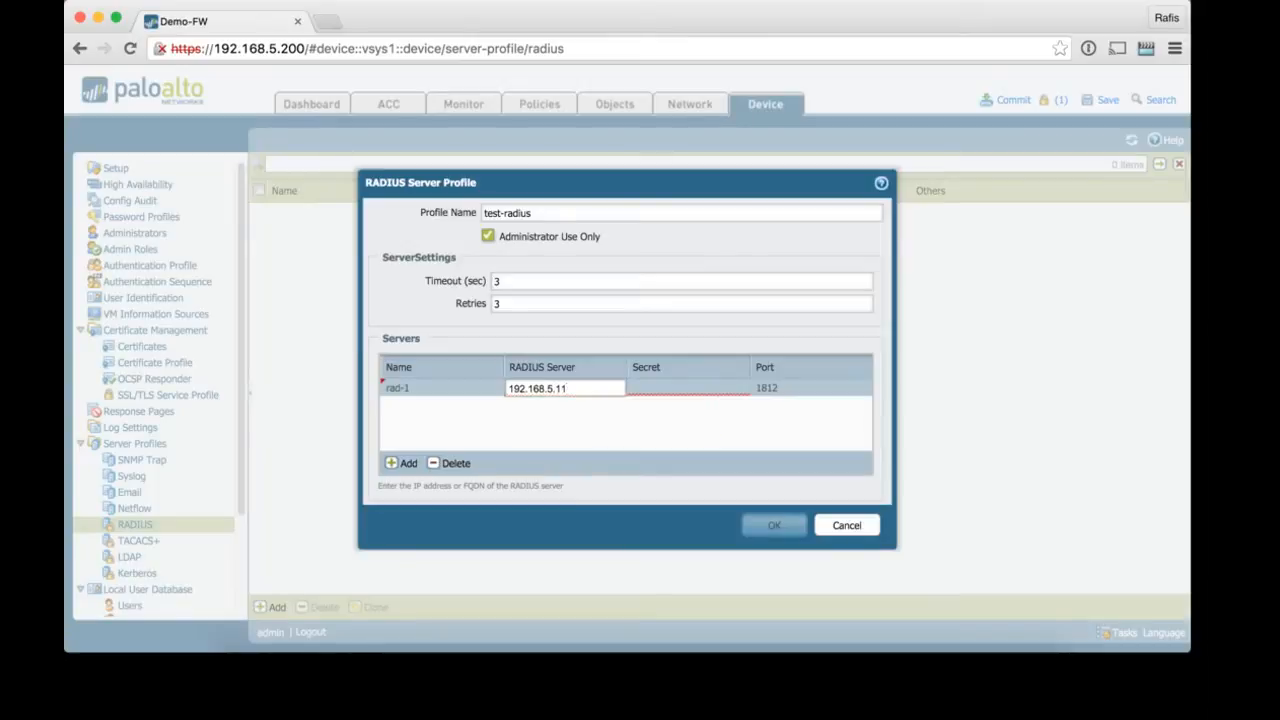
type("1")
key("Tab")
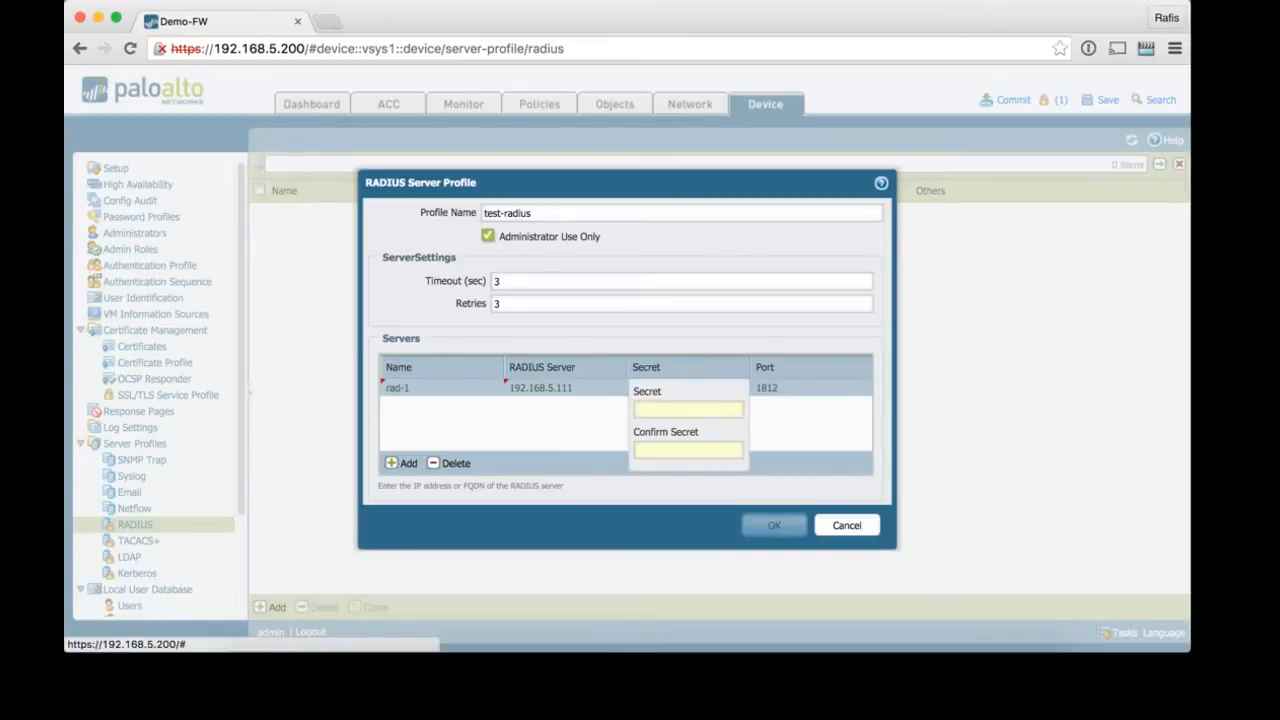
left_click(687, 411)
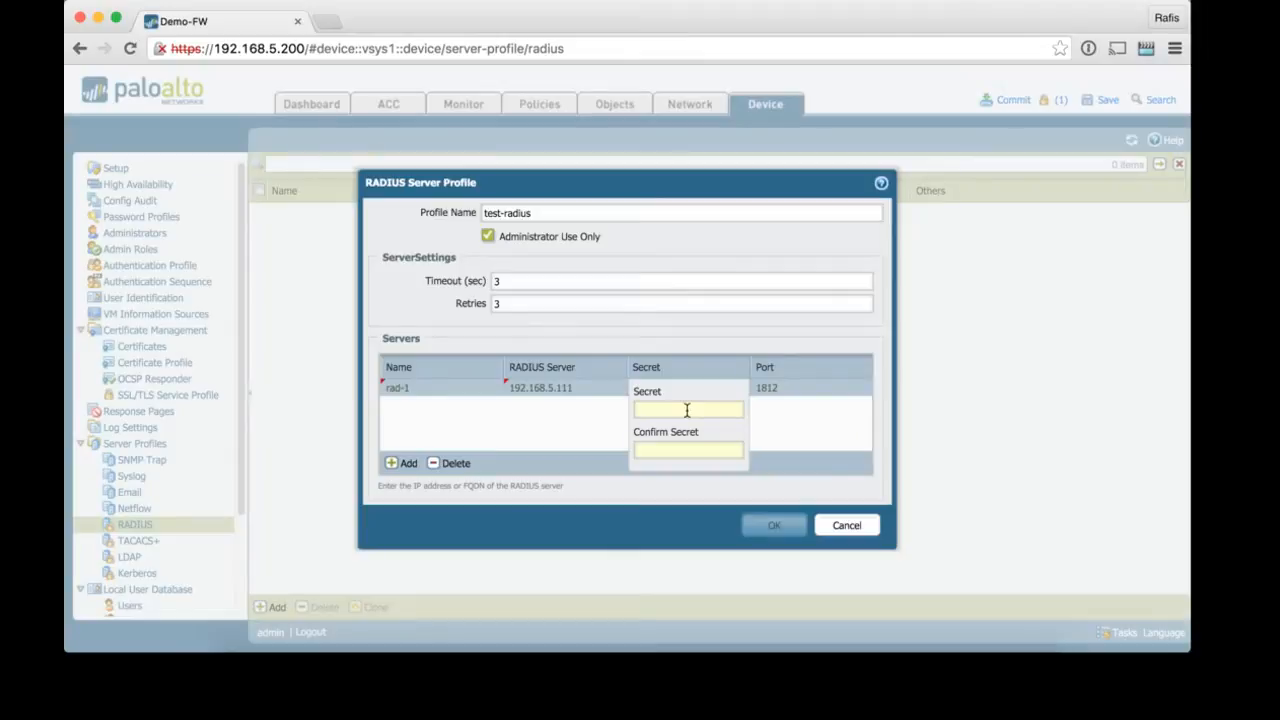
type("paloalto")
key("Tab")
type("paloalto")
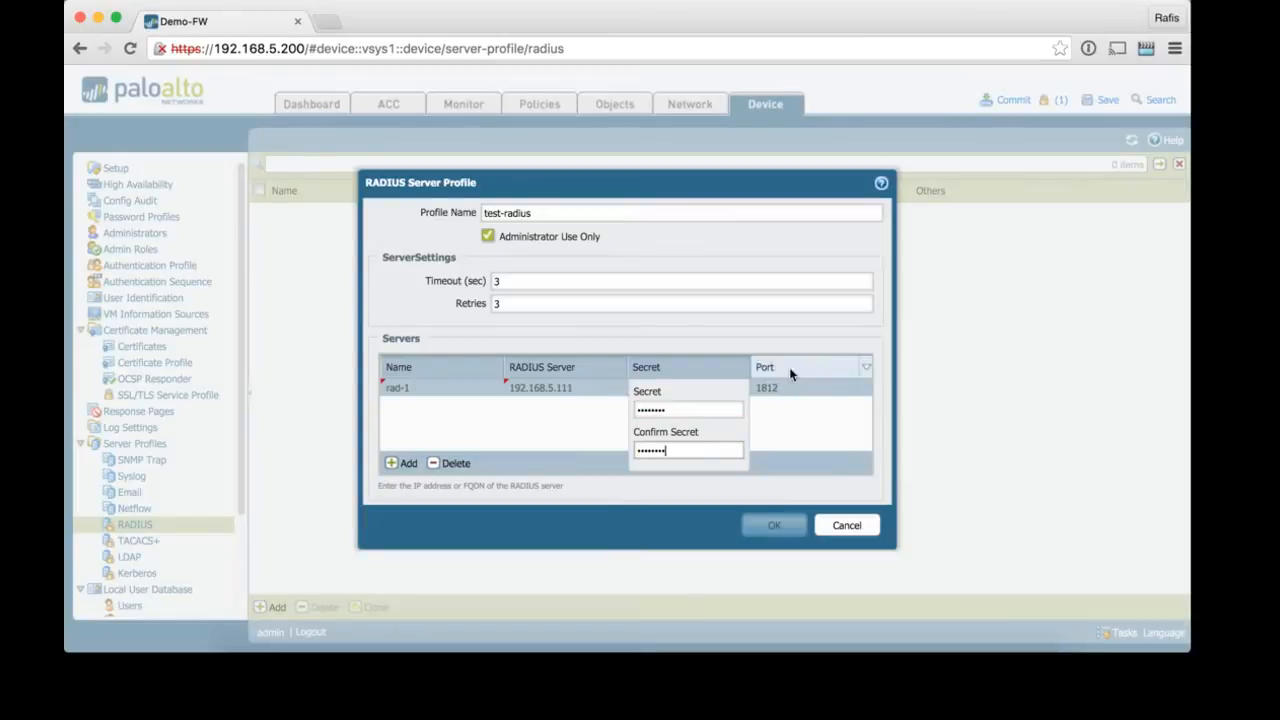
left_click(820, 425)
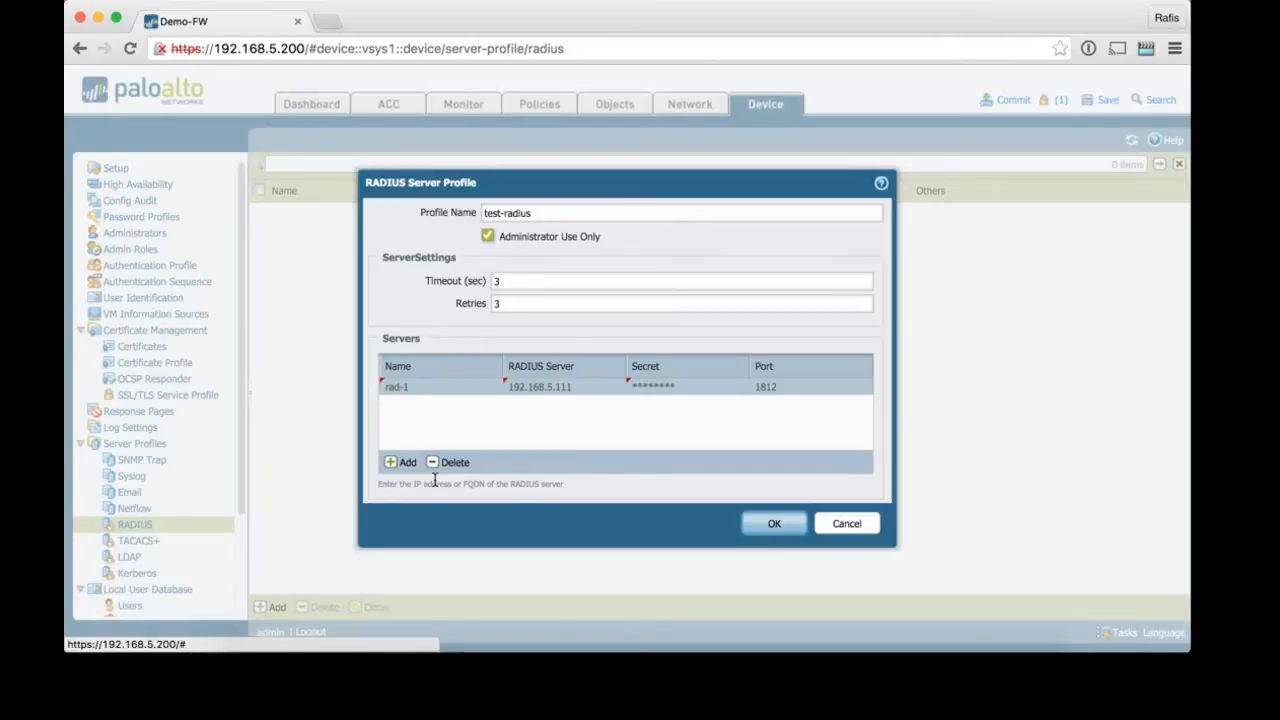
Step: Add server rad-2 at 192.168.5.112 with its shared secret, then save test-radius
left_click(398, 463)
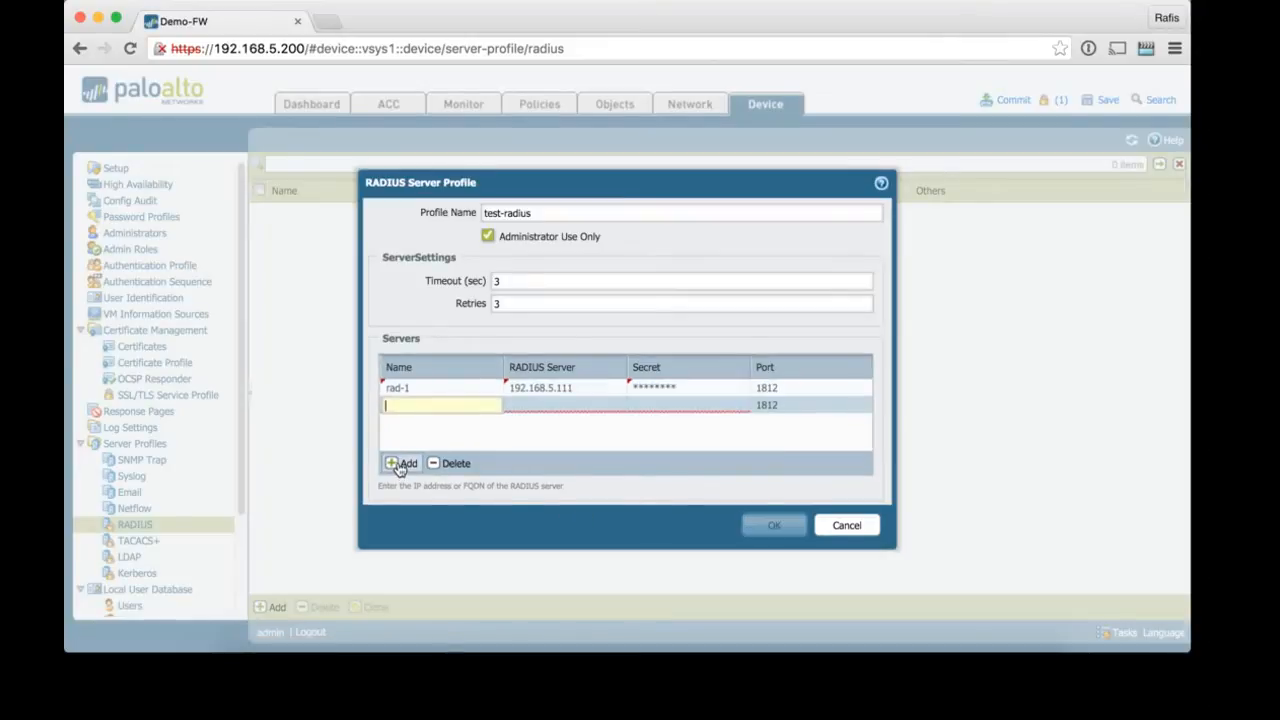
type("rad-2")
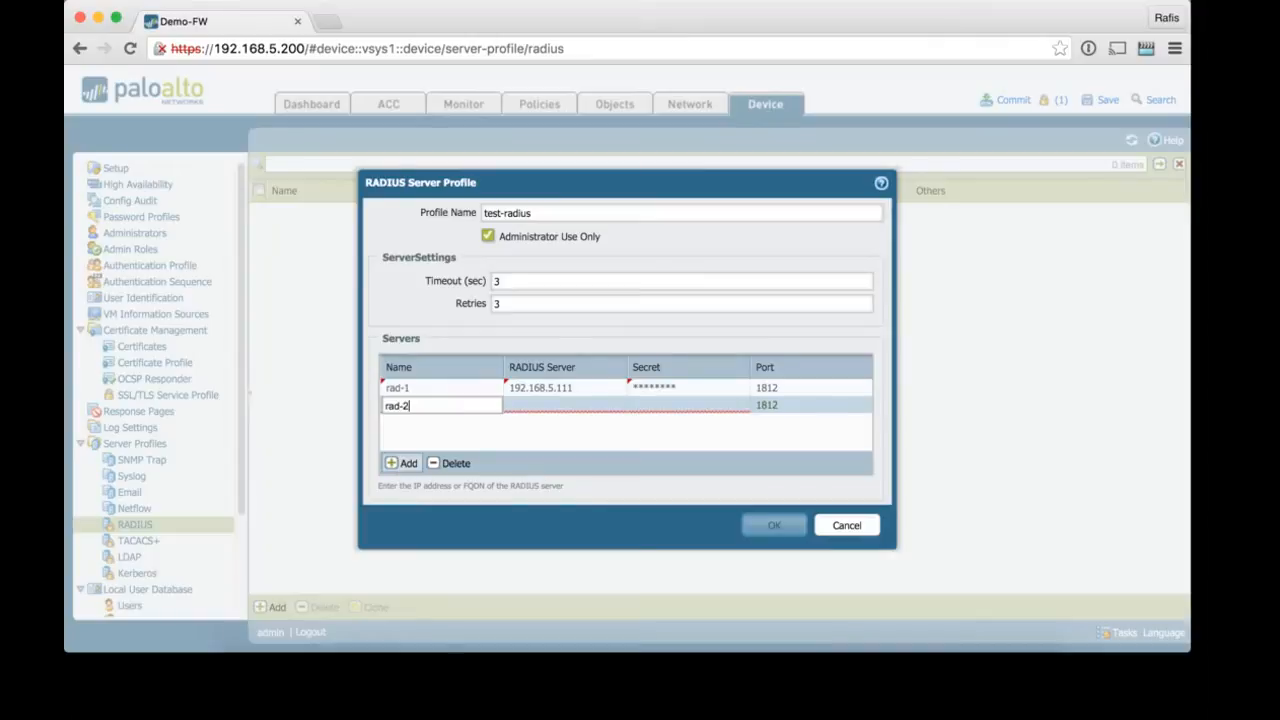
left_click(548, 404)
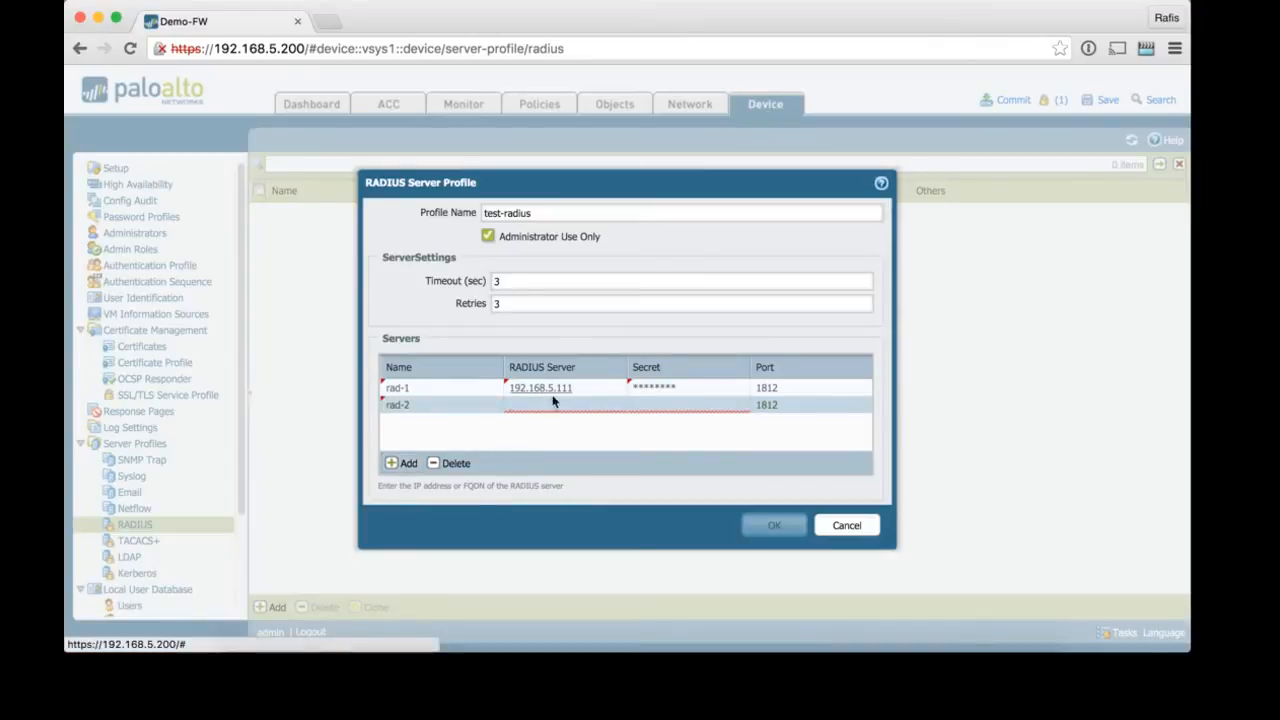
type("192")
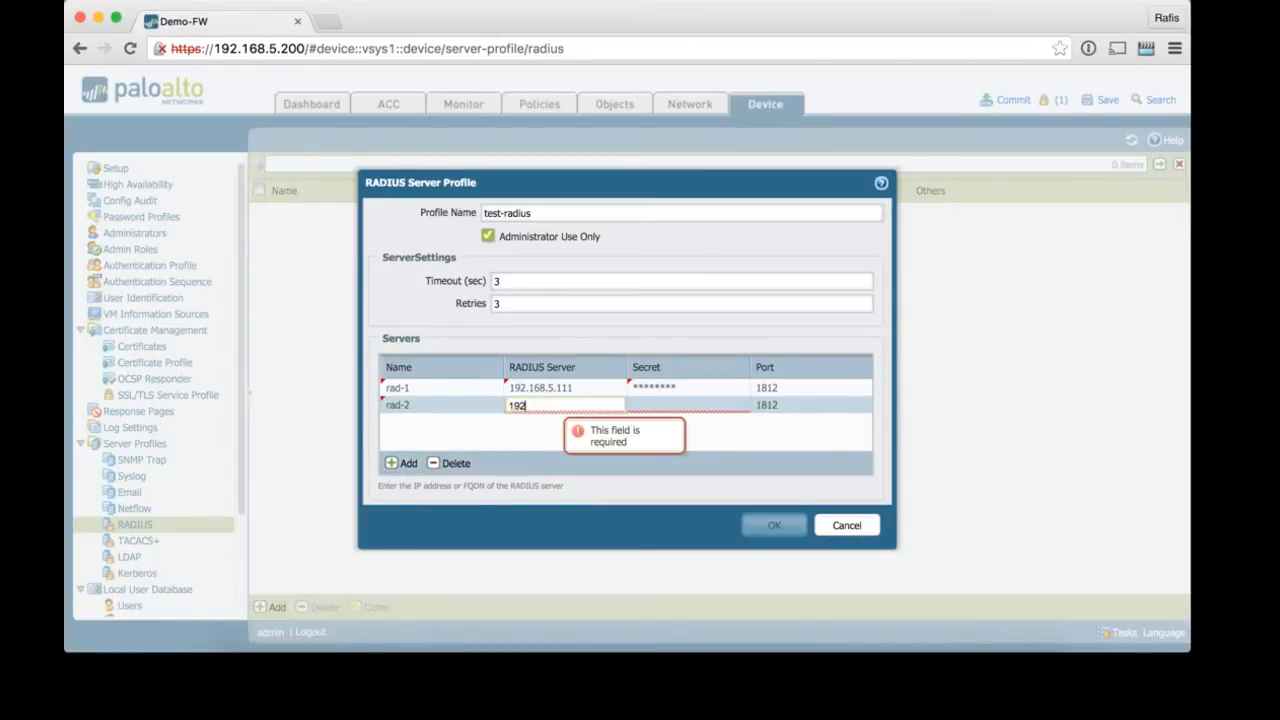
type(".168.5.112")
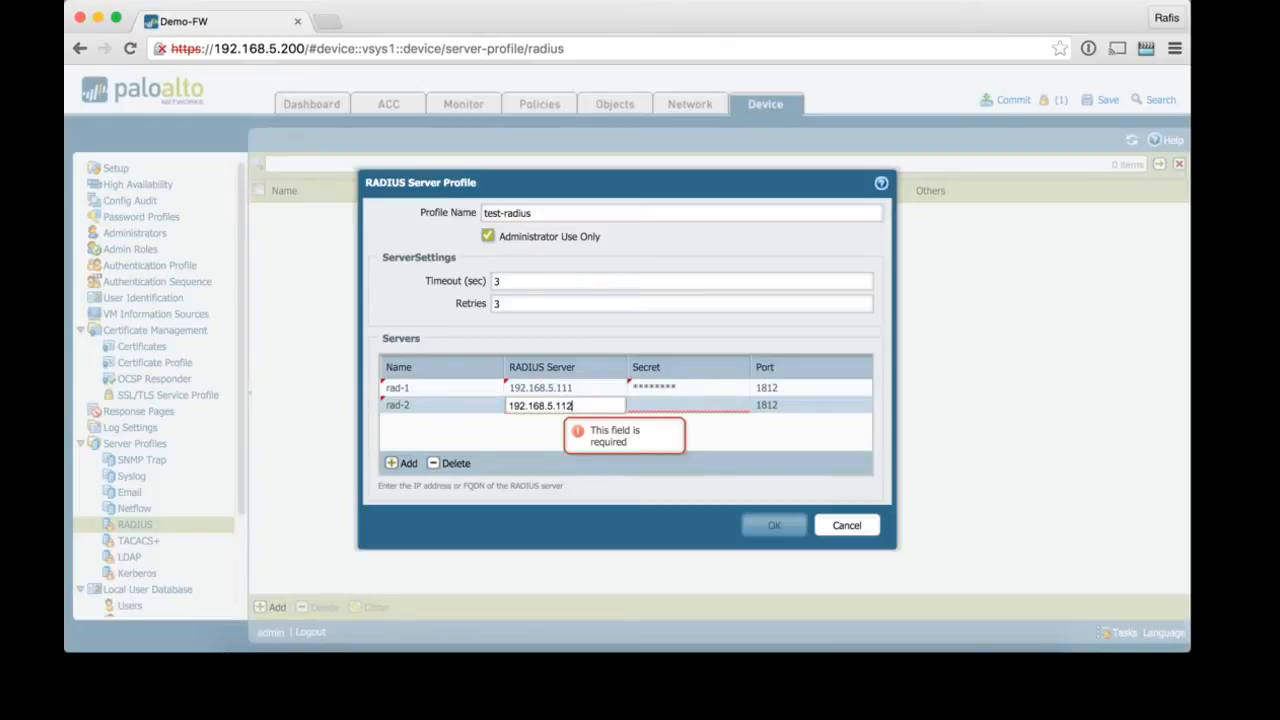
left_click(680, 408)
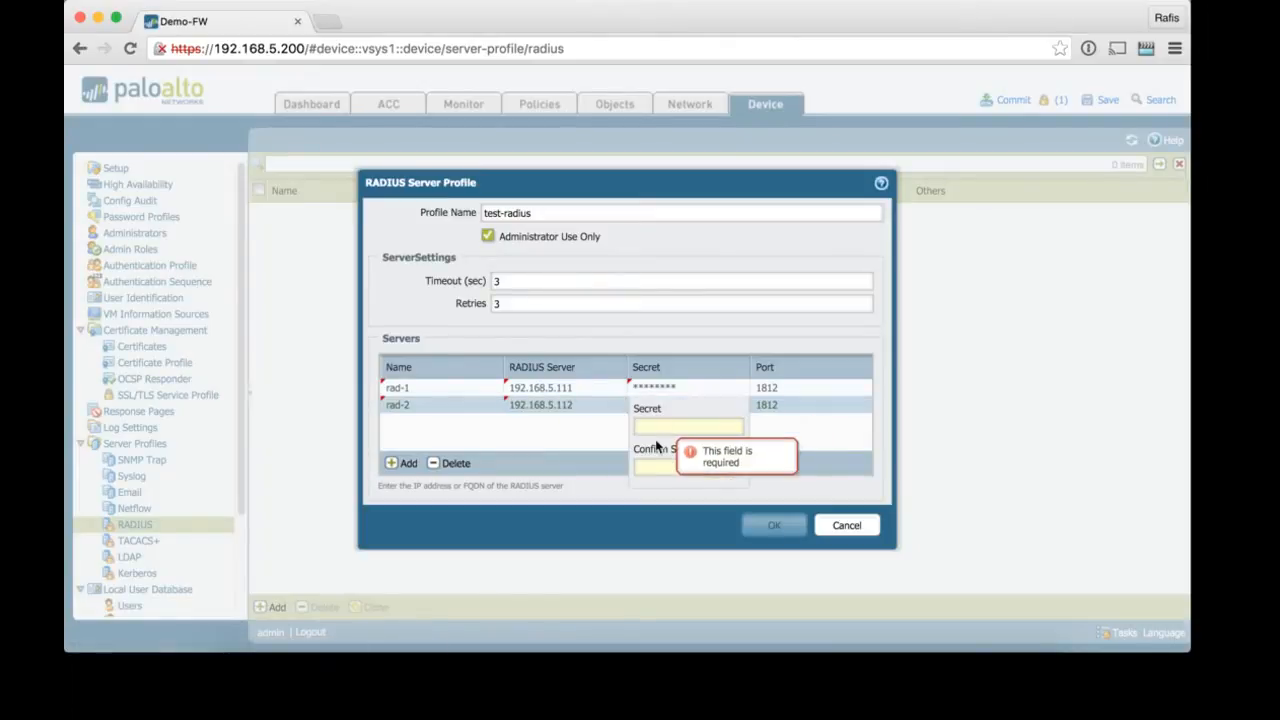
left_click(657, 429)
type("•••••••")
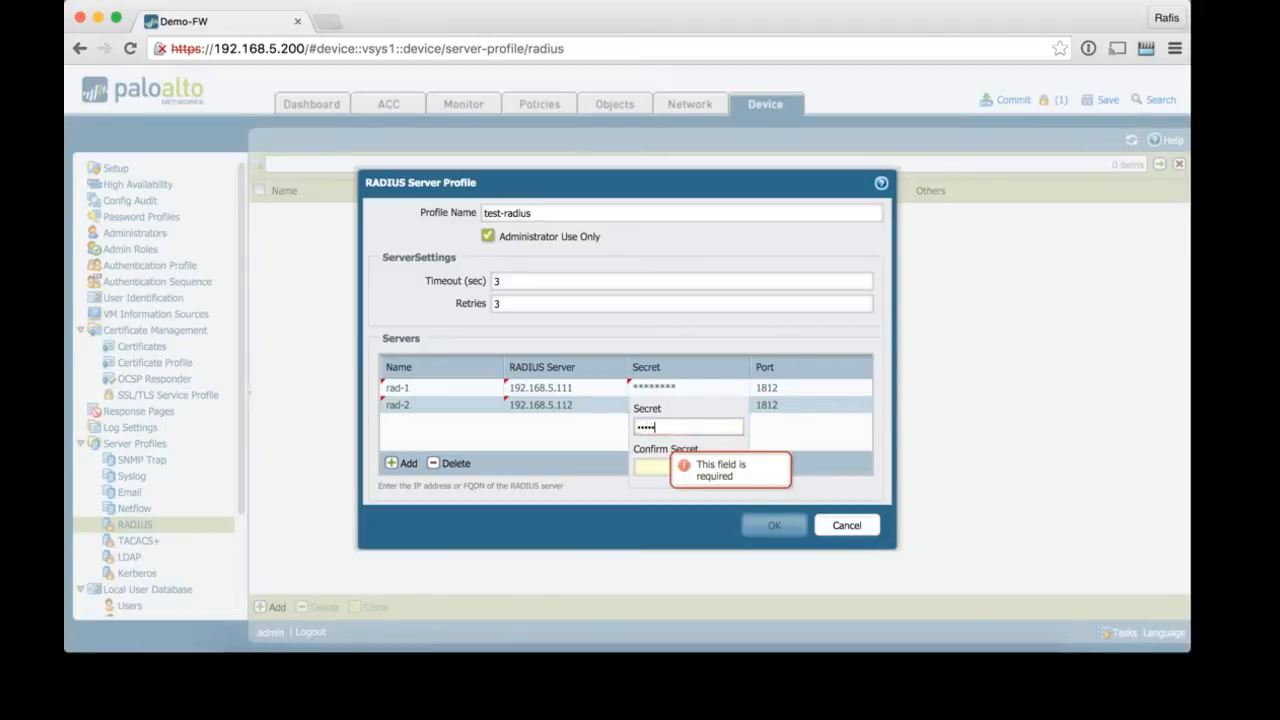
type("•")
left_click(652, 467)
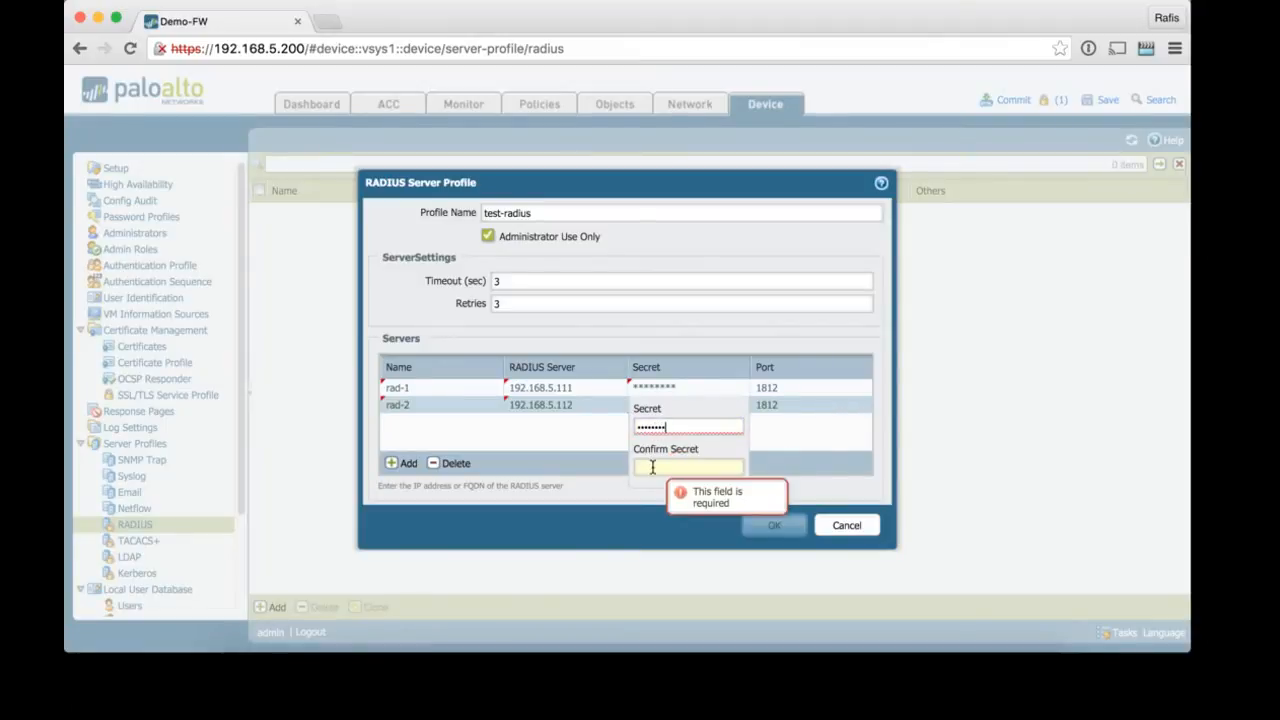
type("••••••••")
left_click(801, 436)
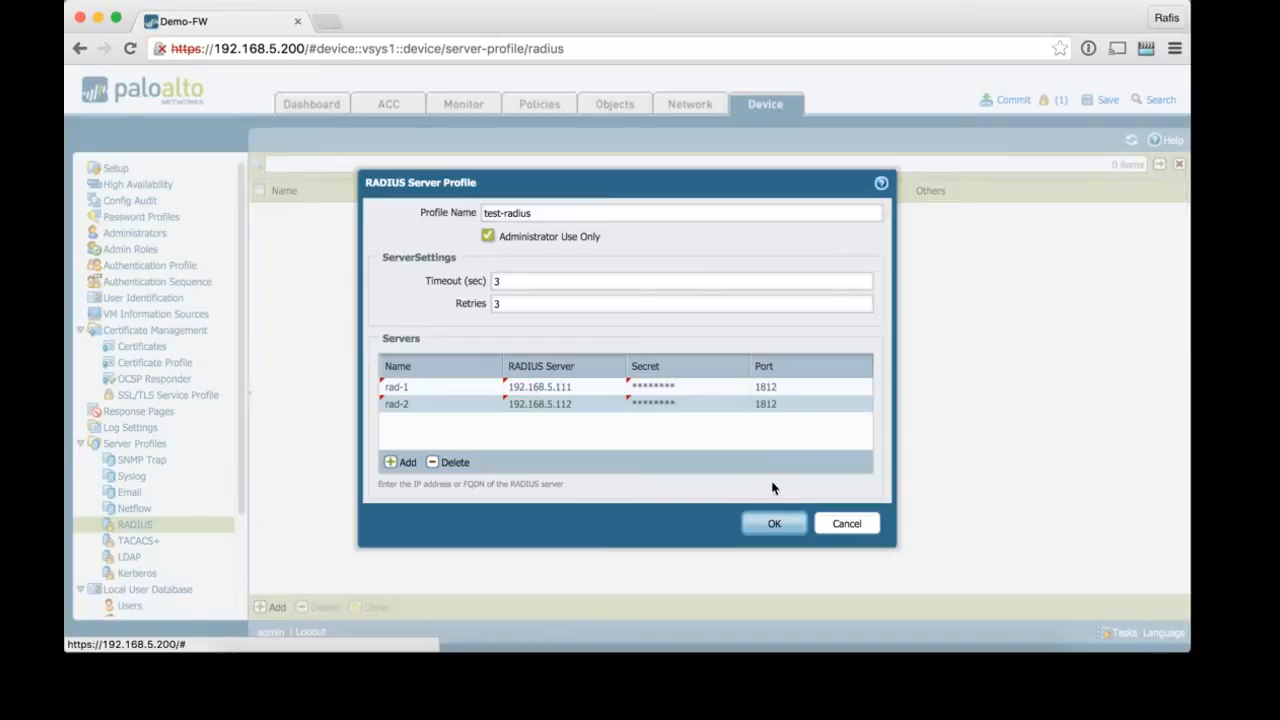
left_click(768, 524)
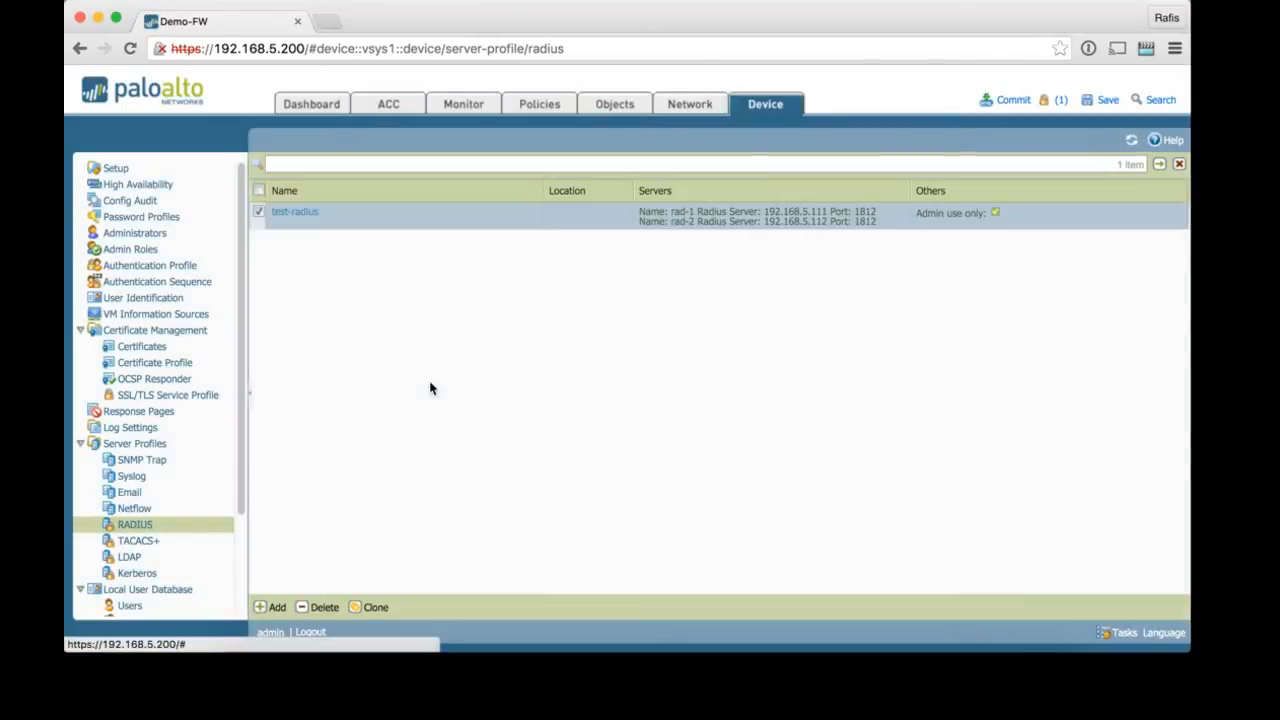
Step: Create authentication profile rad-profile-1 of type RADIUS using server profile test-radius
left_click(166, 272)
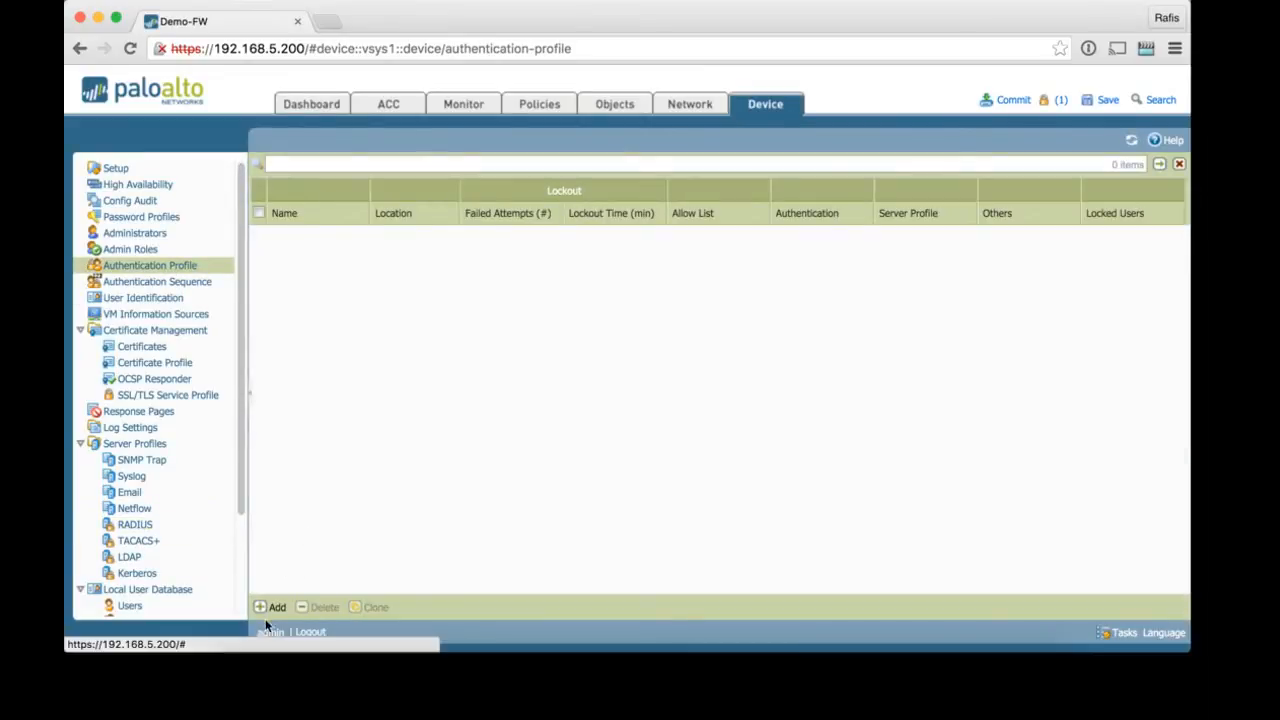
left_click(272, 607)
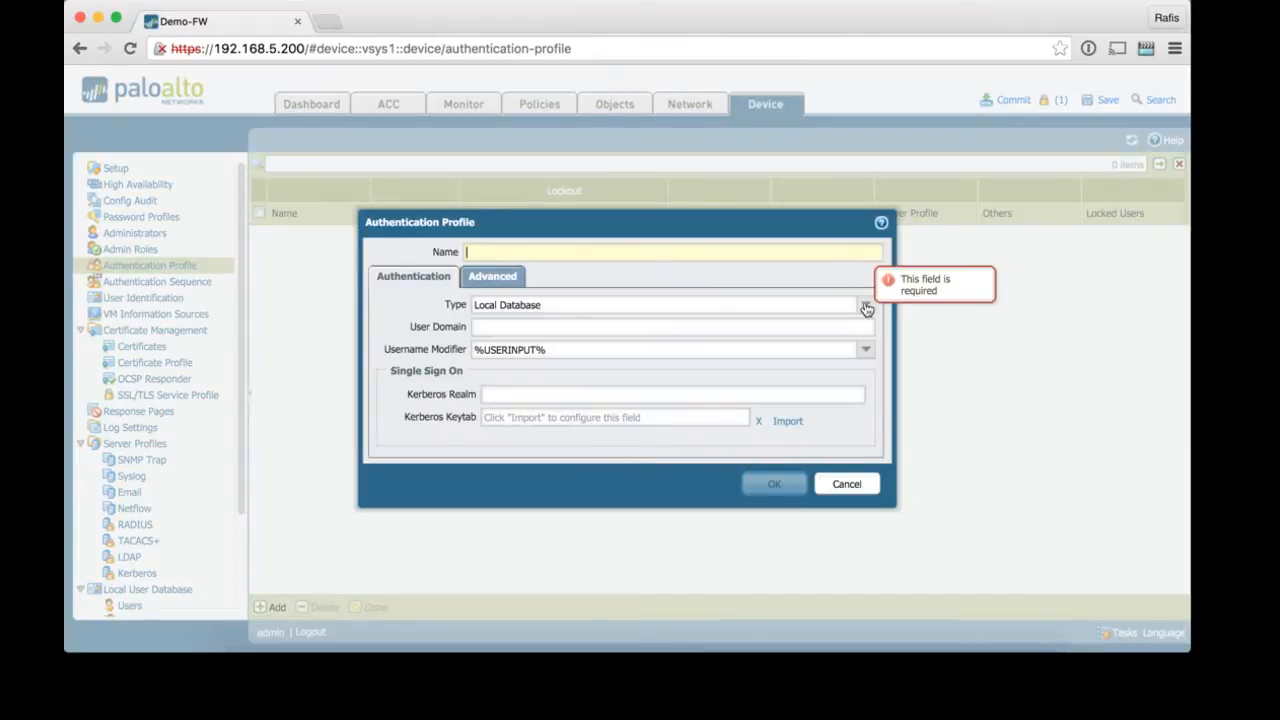
type("ra")
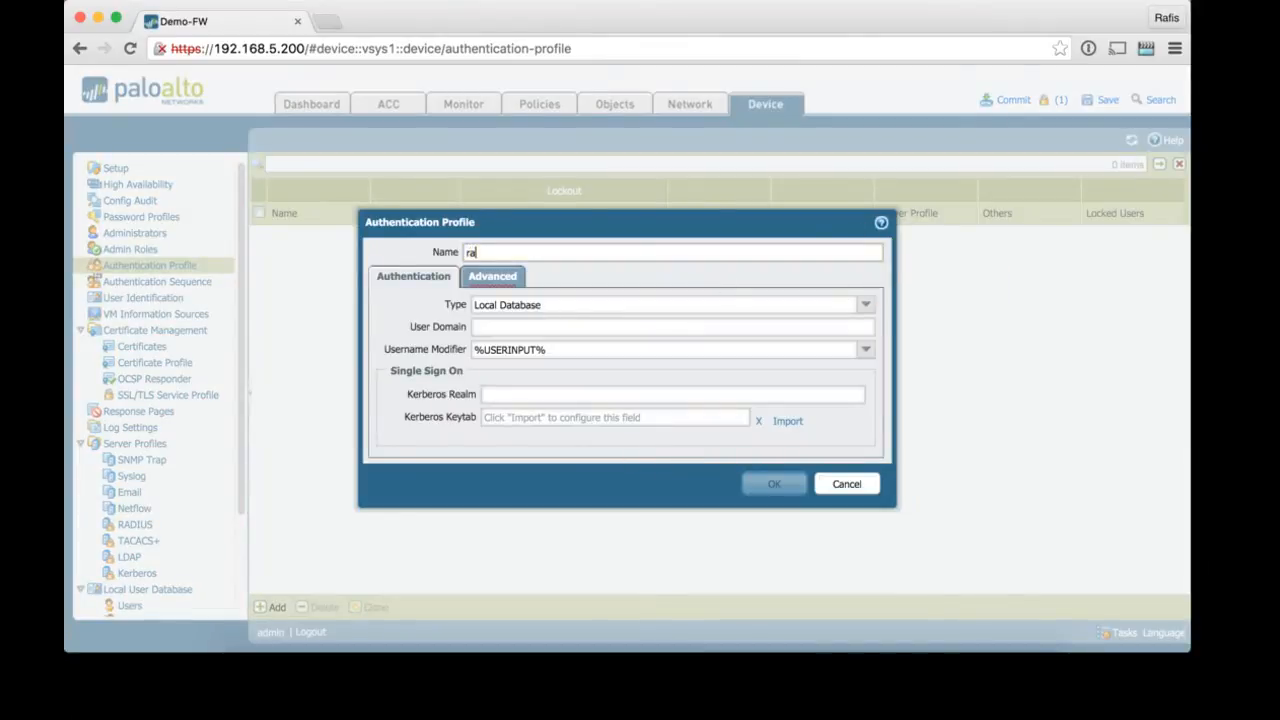
type("d-profil")
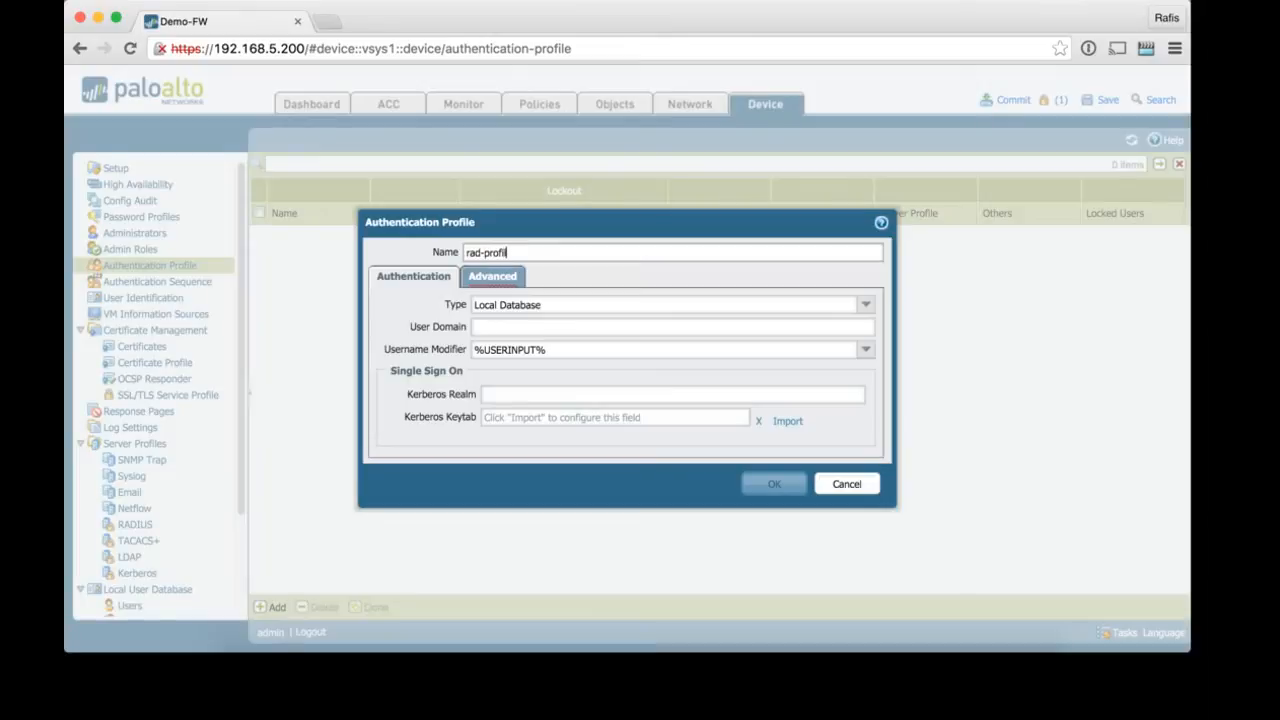
type("e-1")
left_click(865, 305)
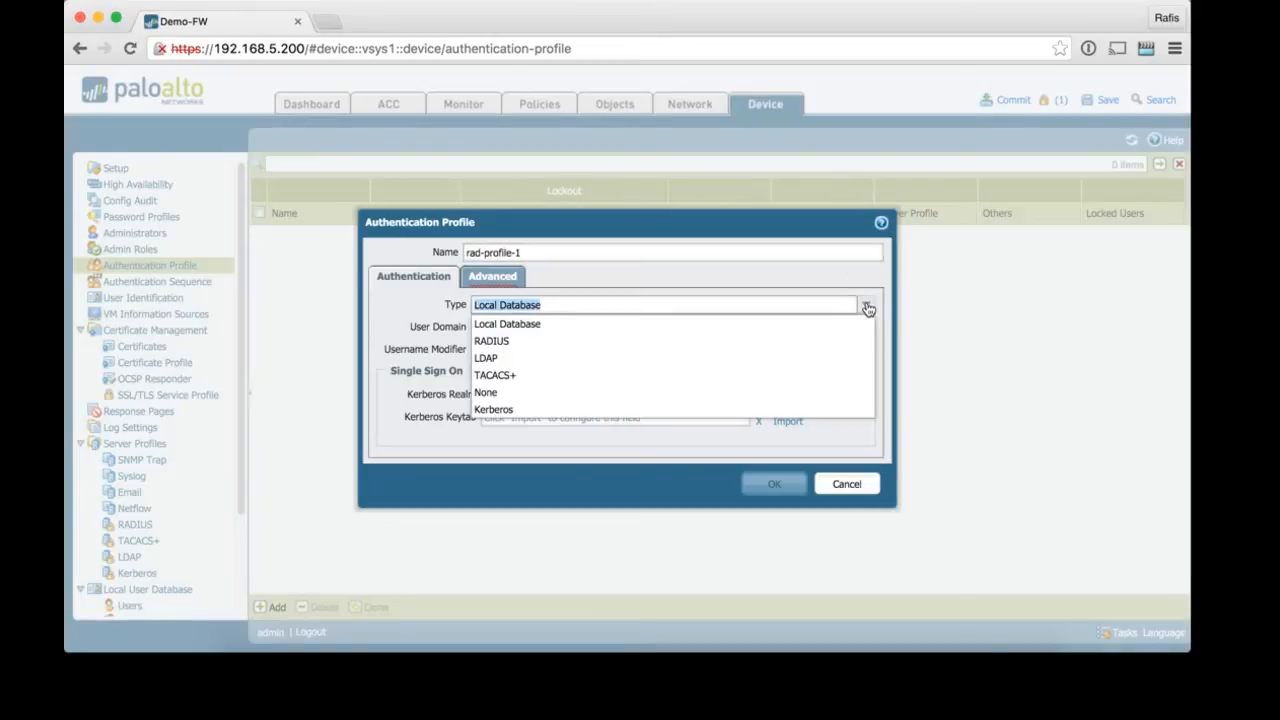
left_click(781, 343)
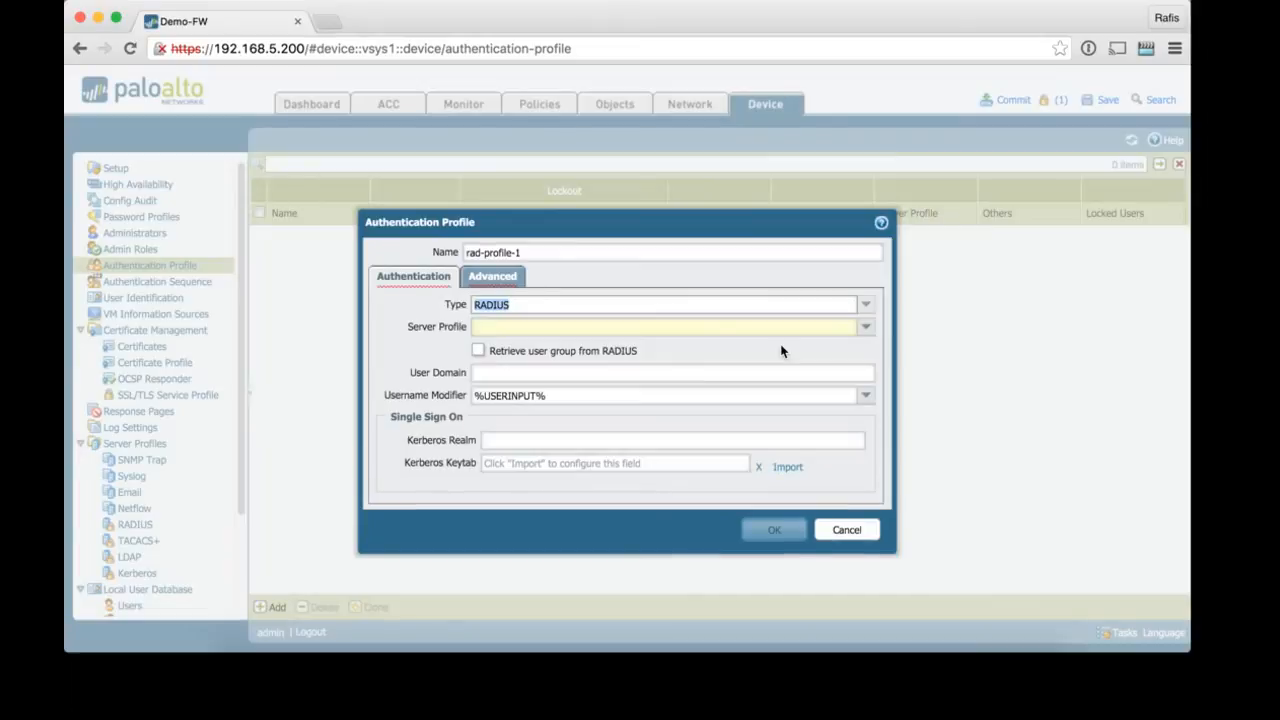
left_click(866, 327)
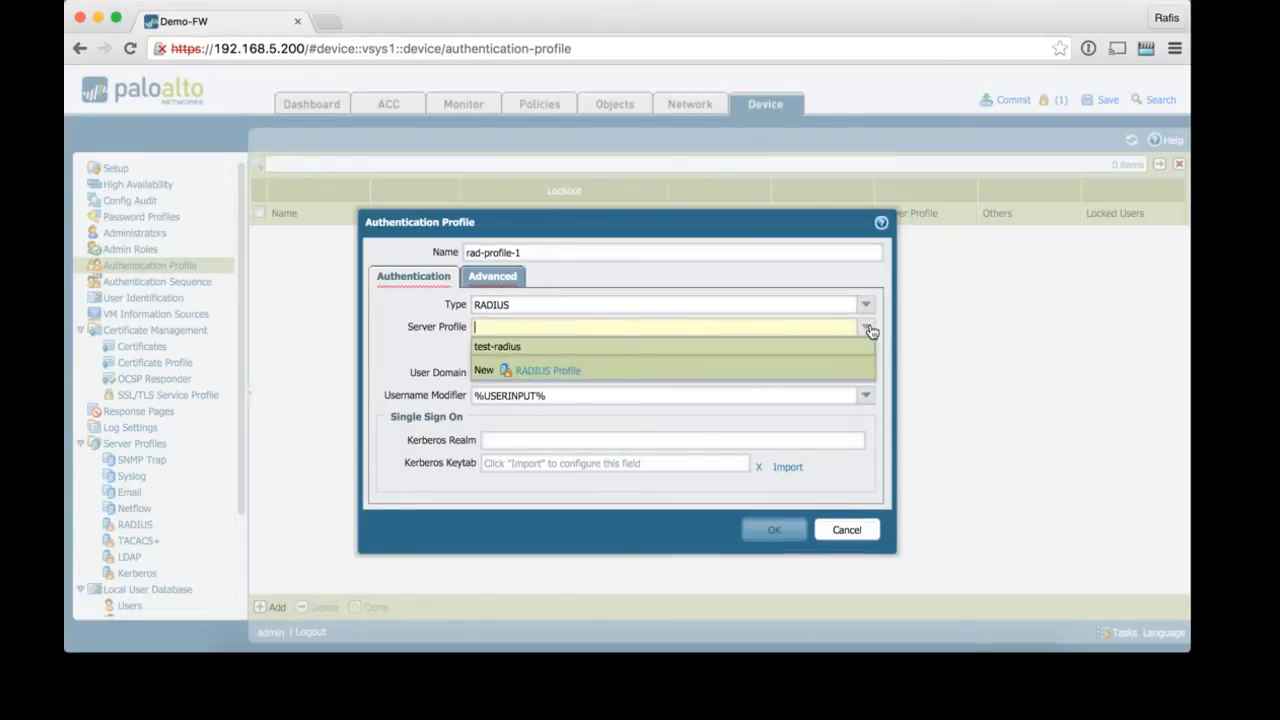
left_click(701, 350)
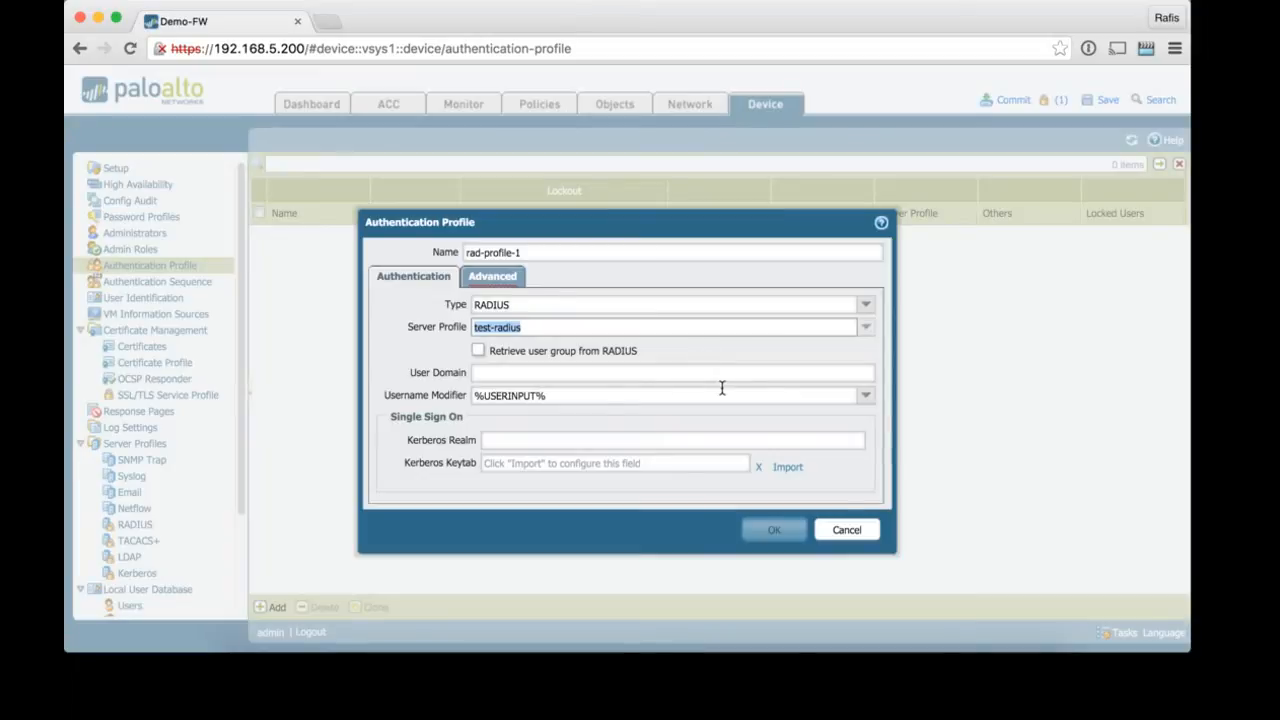
left_click(510, 280)
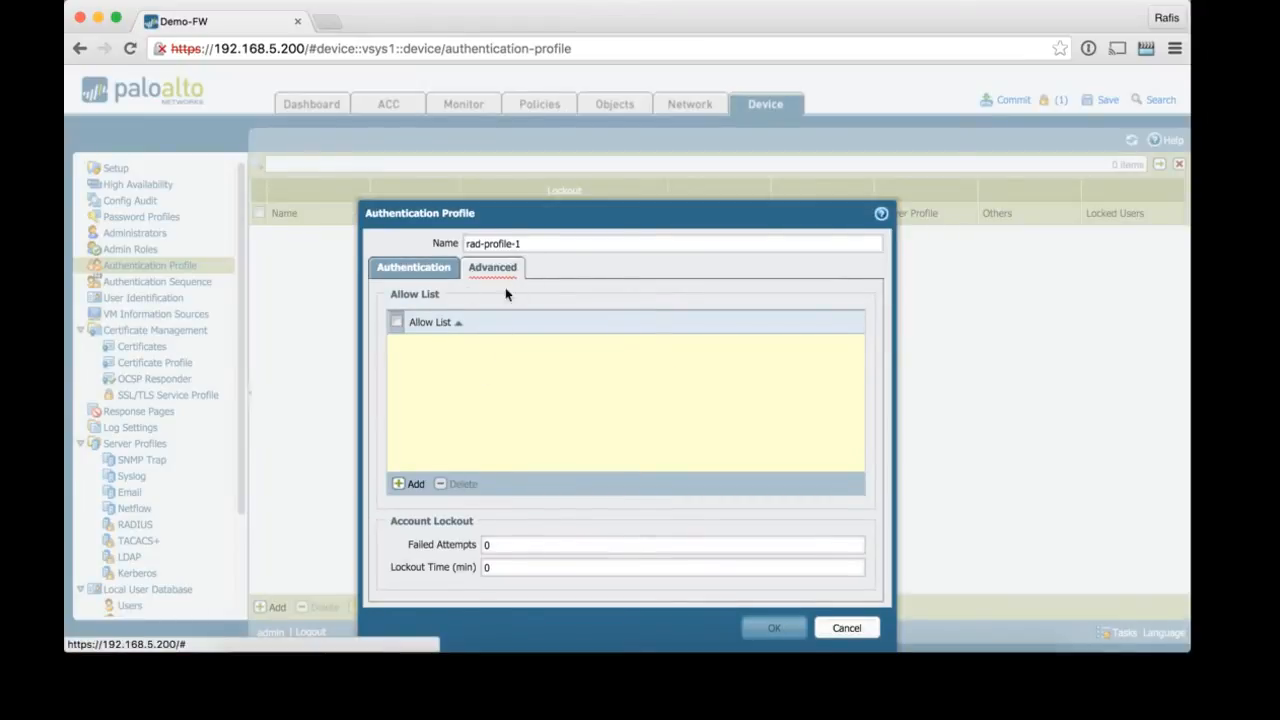
Step: Add 'all' to rad-profile-1's allow list and save the profile
left_click(410, 485)
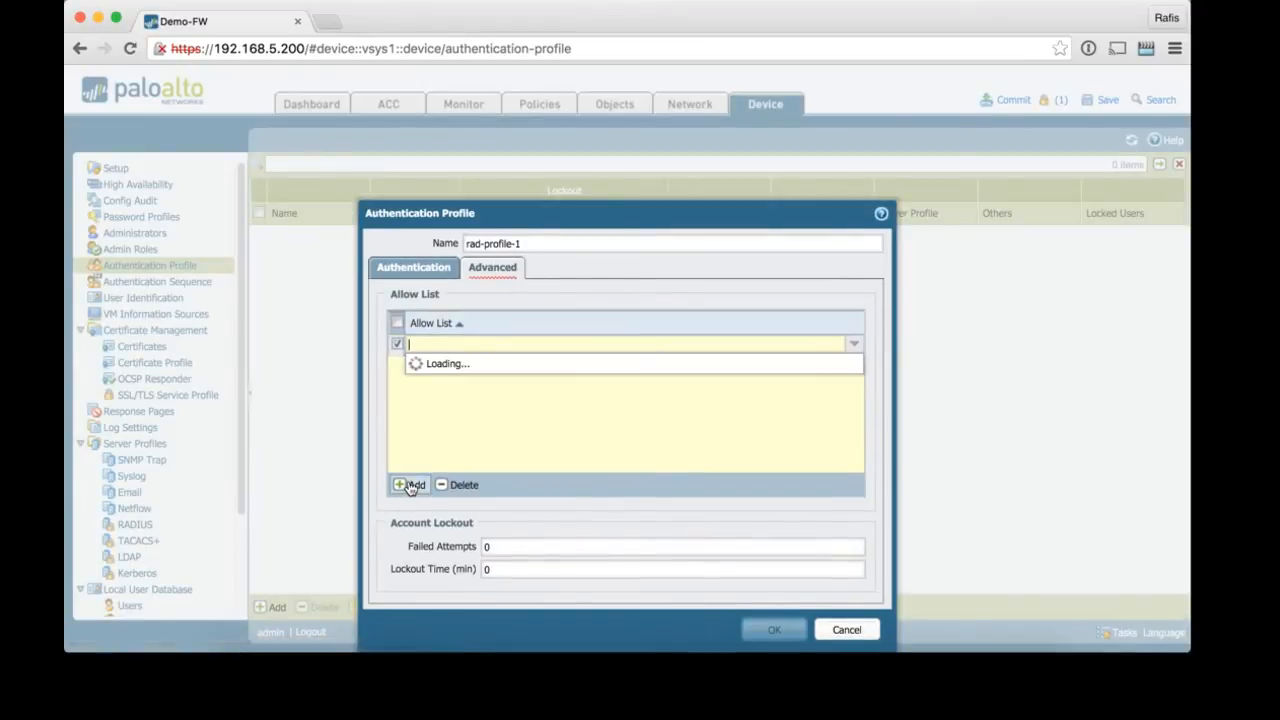
left_click(437, 365)
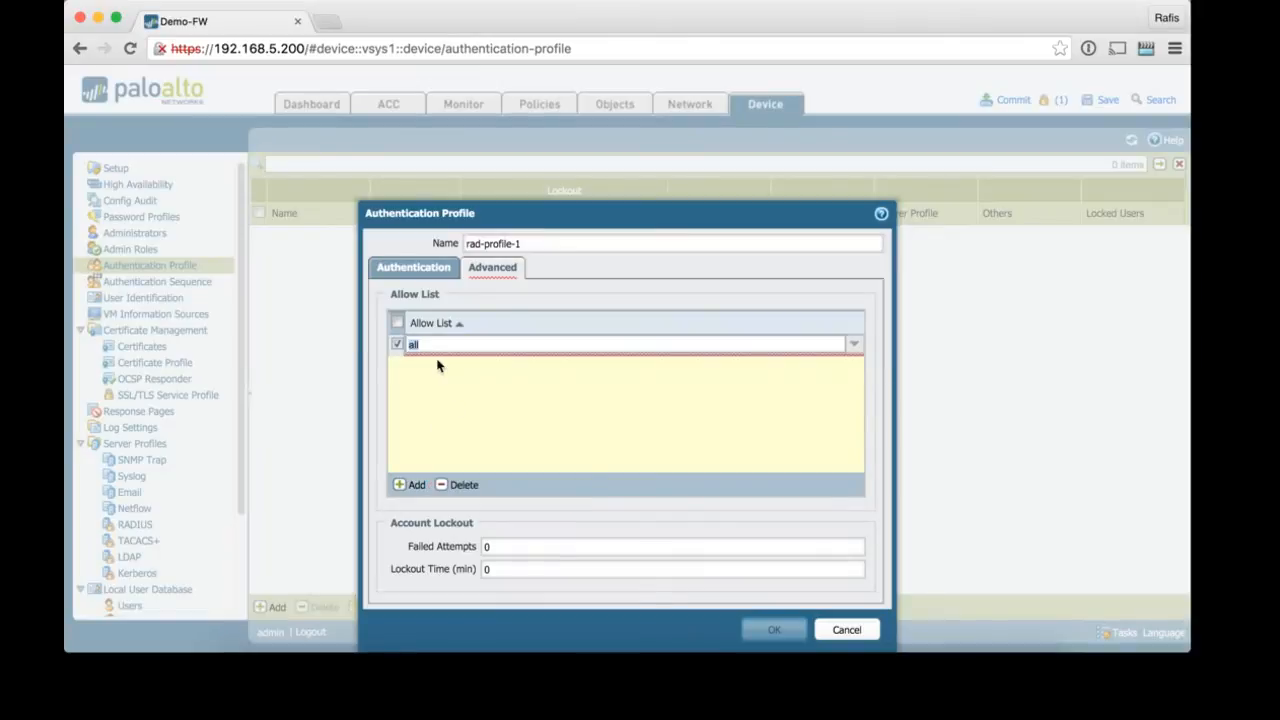
left_click(511, 402)
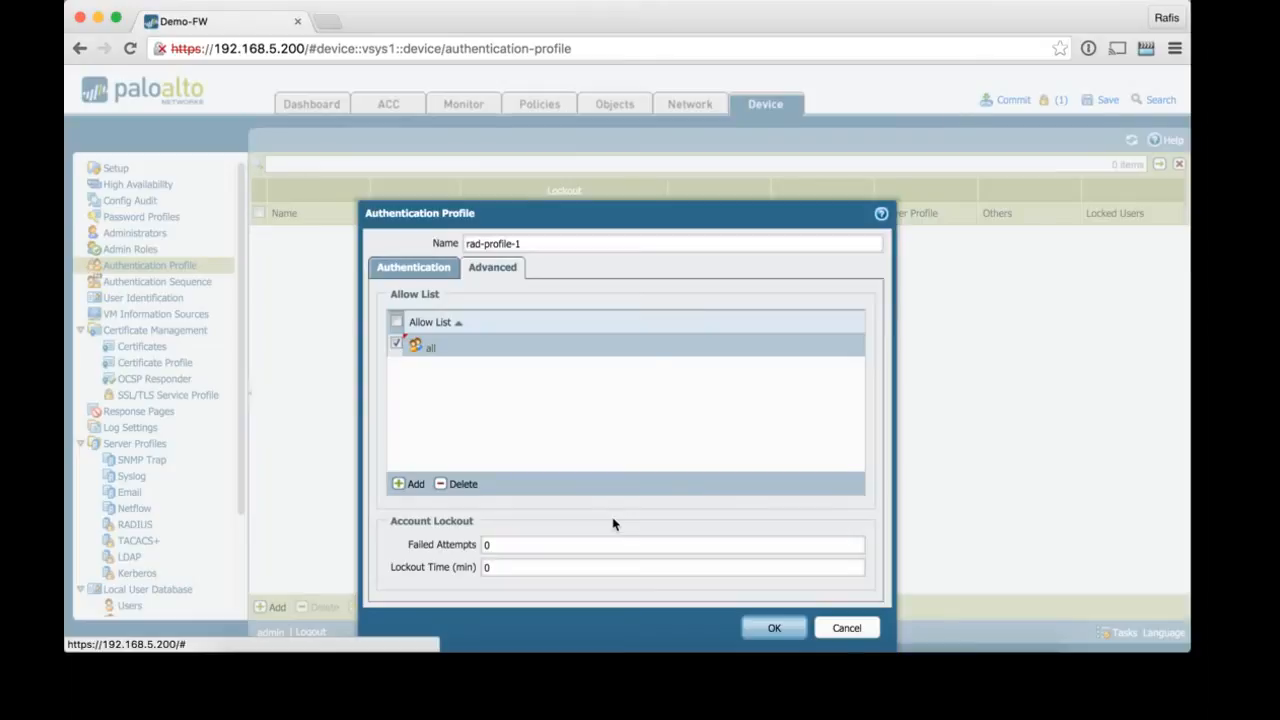
left_click(778, 630)
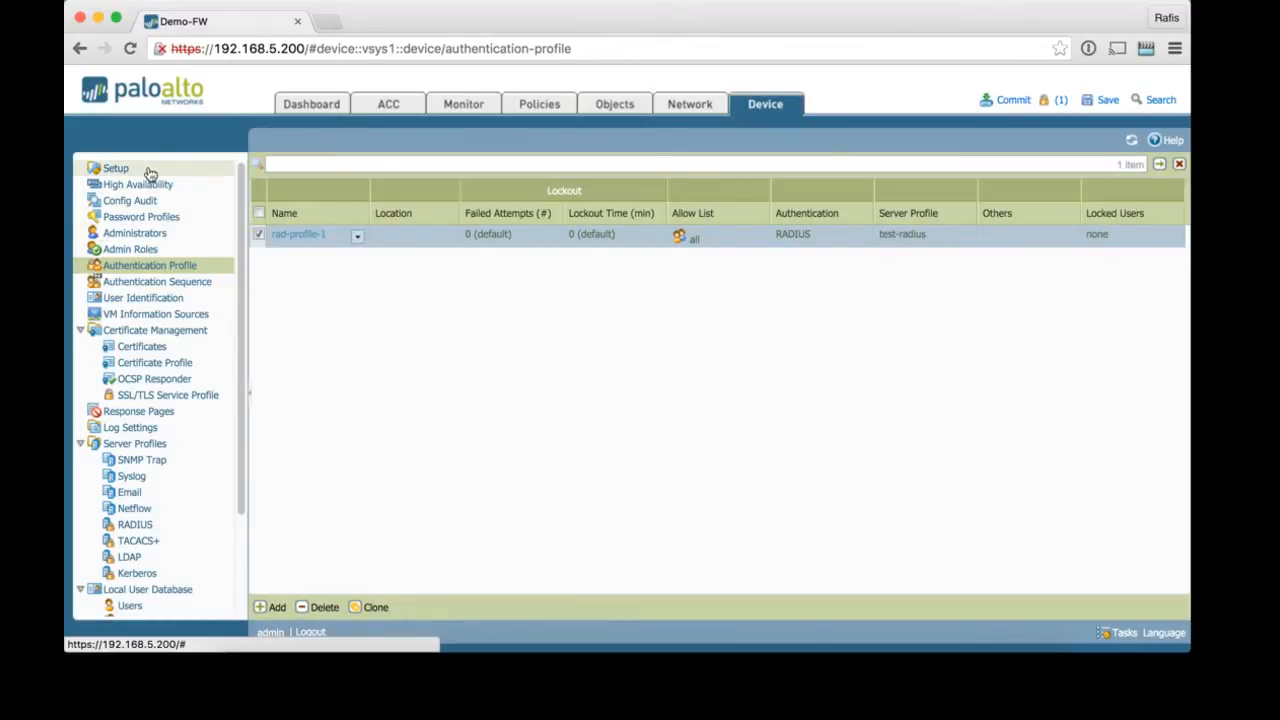
Step: Set rad-profile-1 as the Authentication Profile in Setup > Management Authentication Settings
left_click(117, 169)
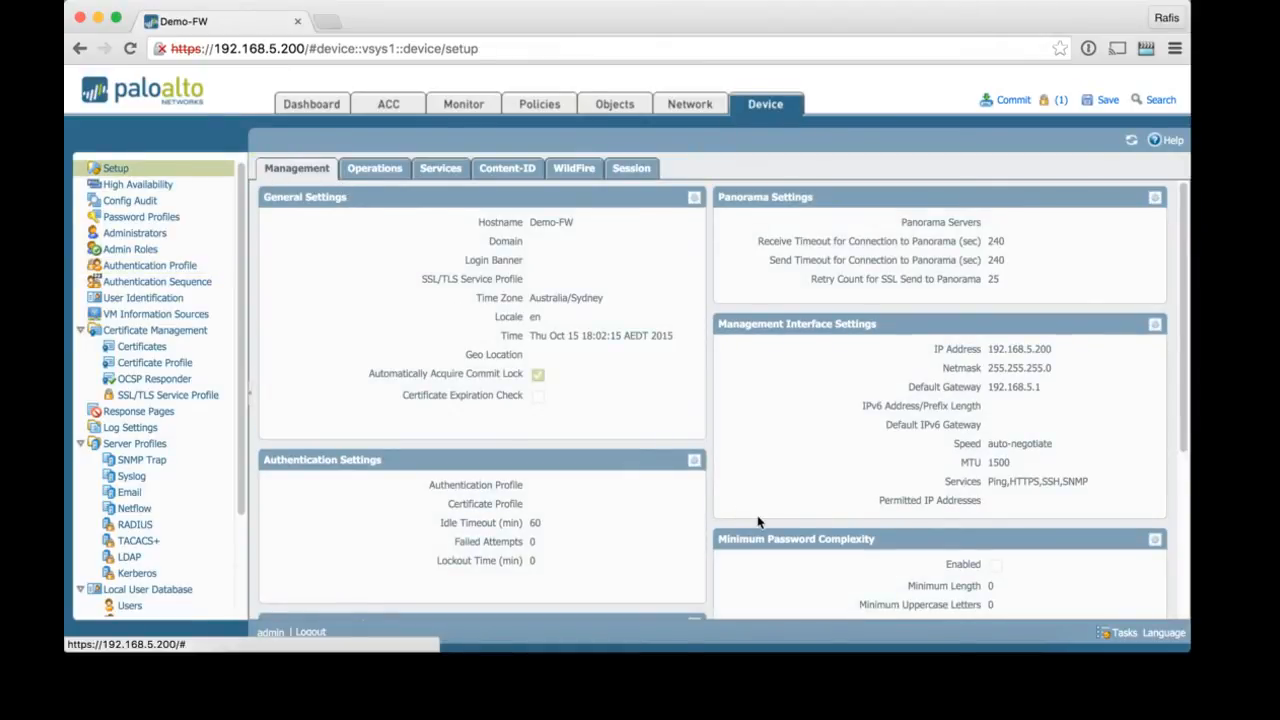
left_click(695, 461)
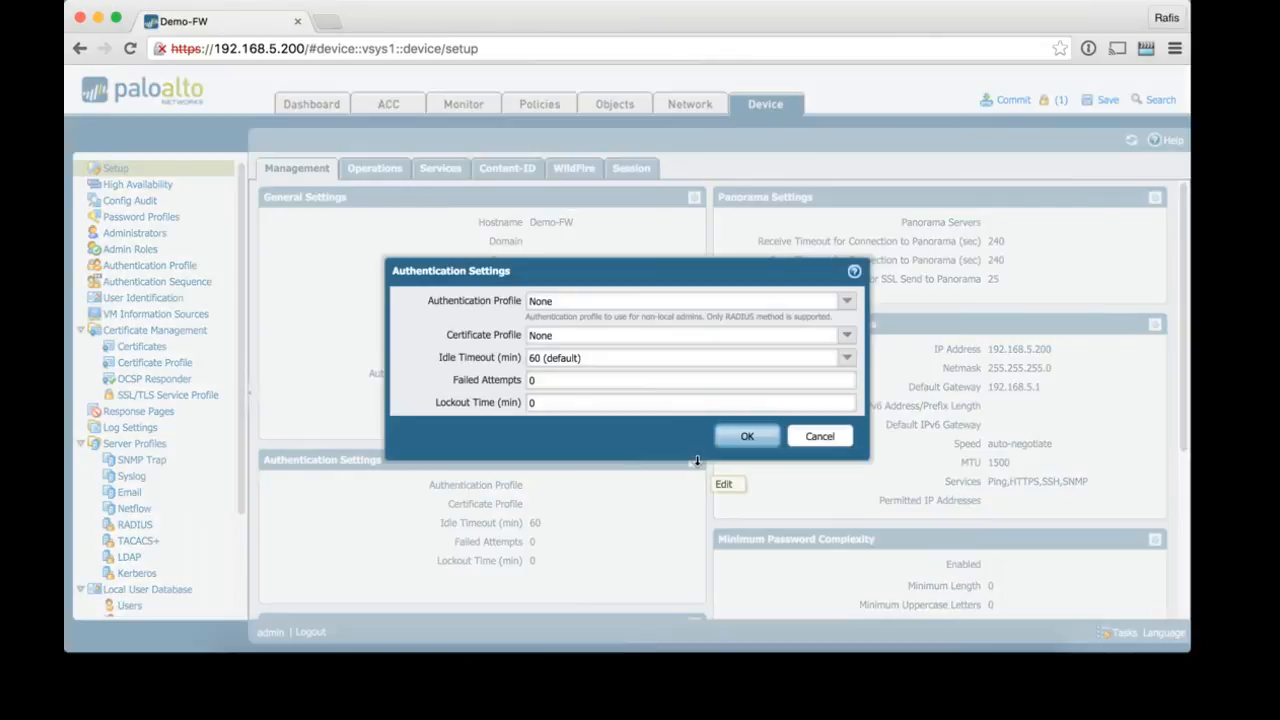
left_click(846, 300)
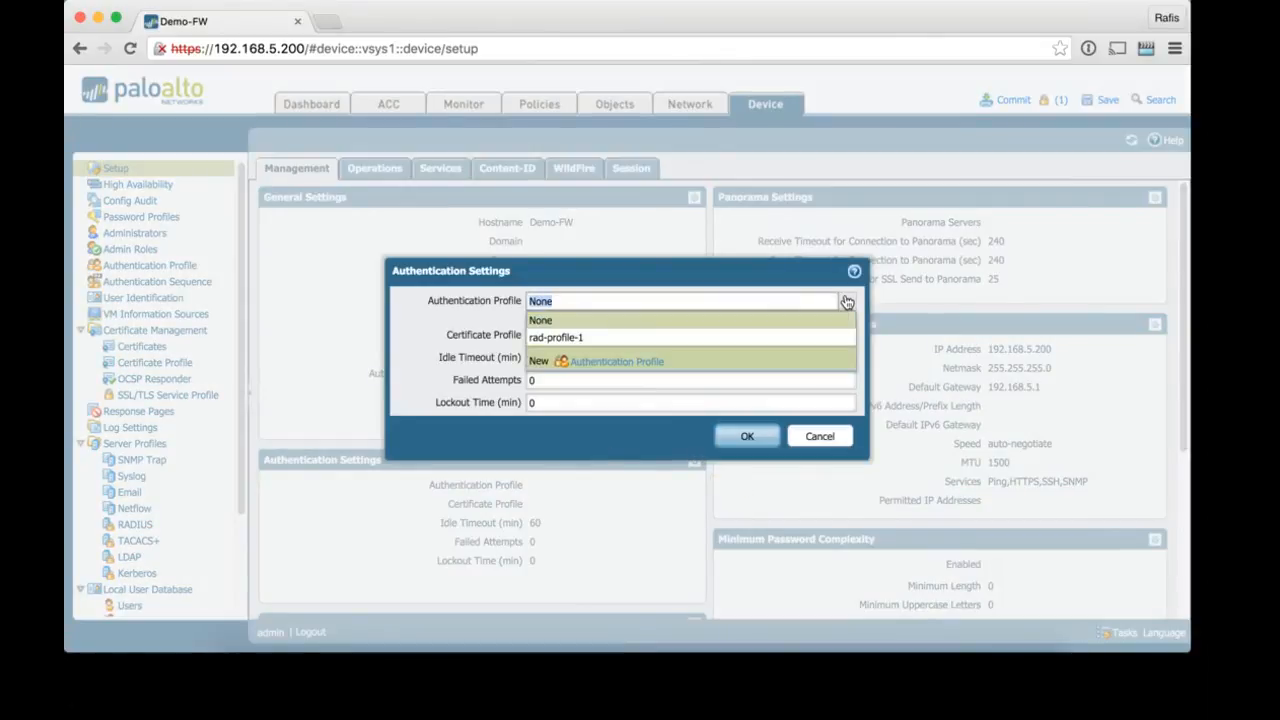
left_click(794, 340)
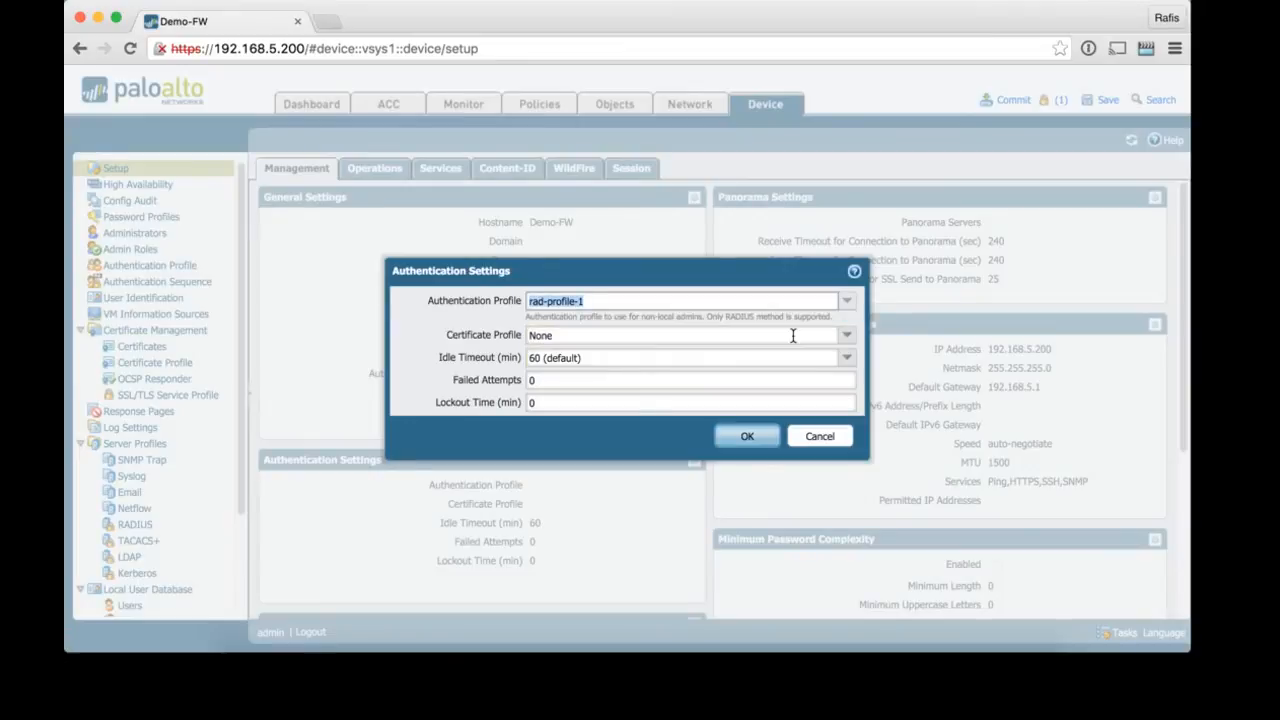
left_click(750, 446)
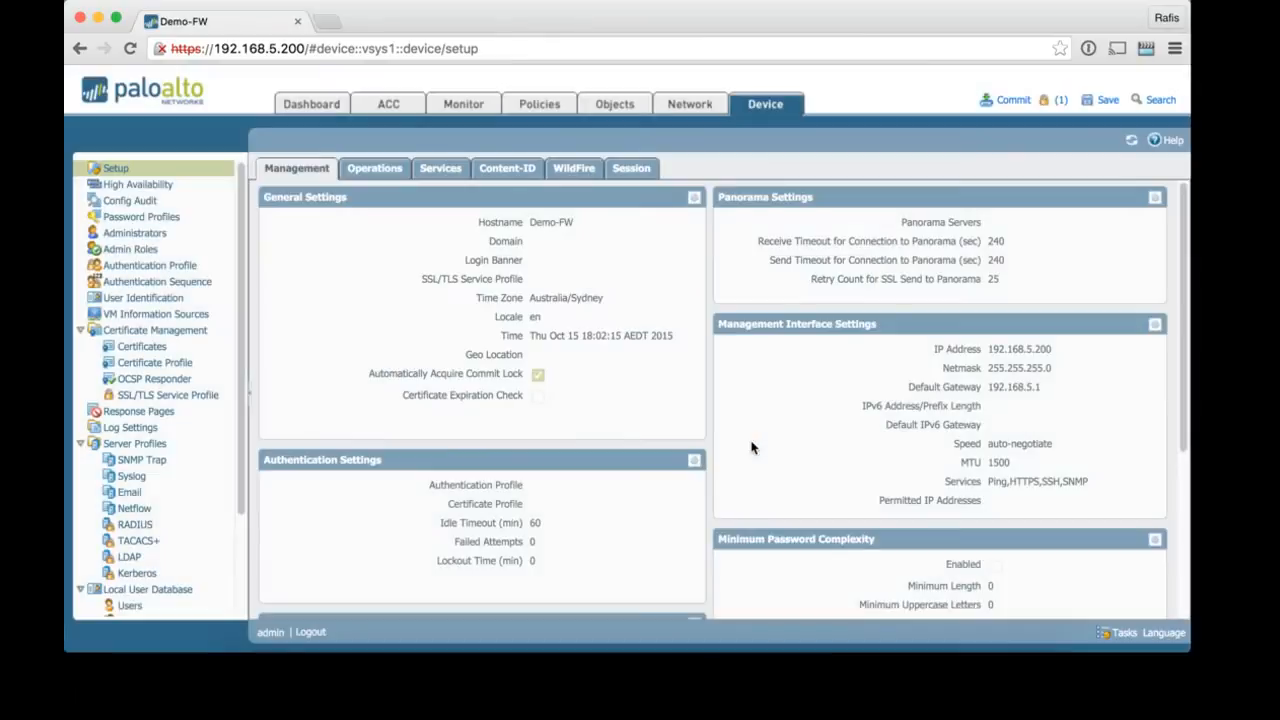